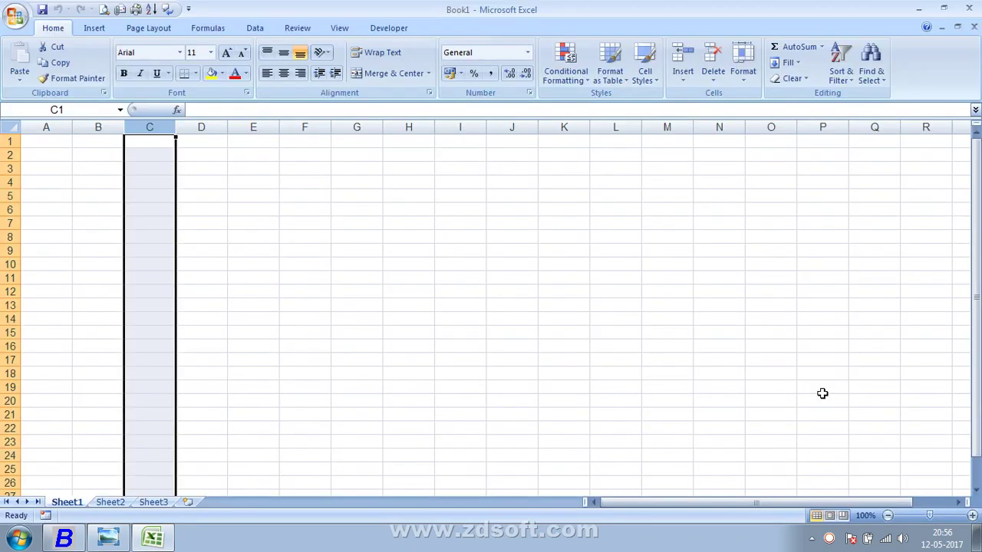
Step: Switch to Busy and open a blank sales voucher
left_click(233, 154)
left_click(72, 537)
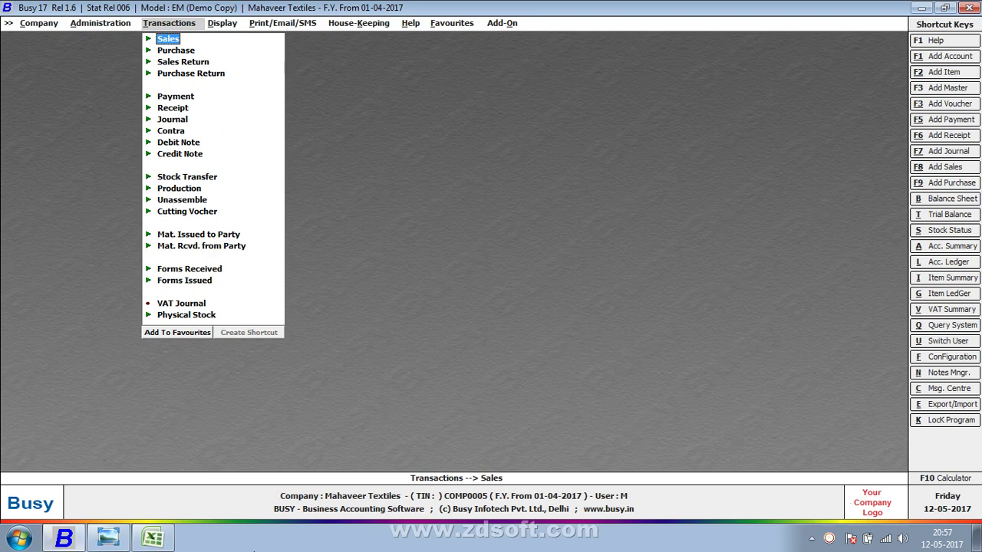
right_click(300, 544)
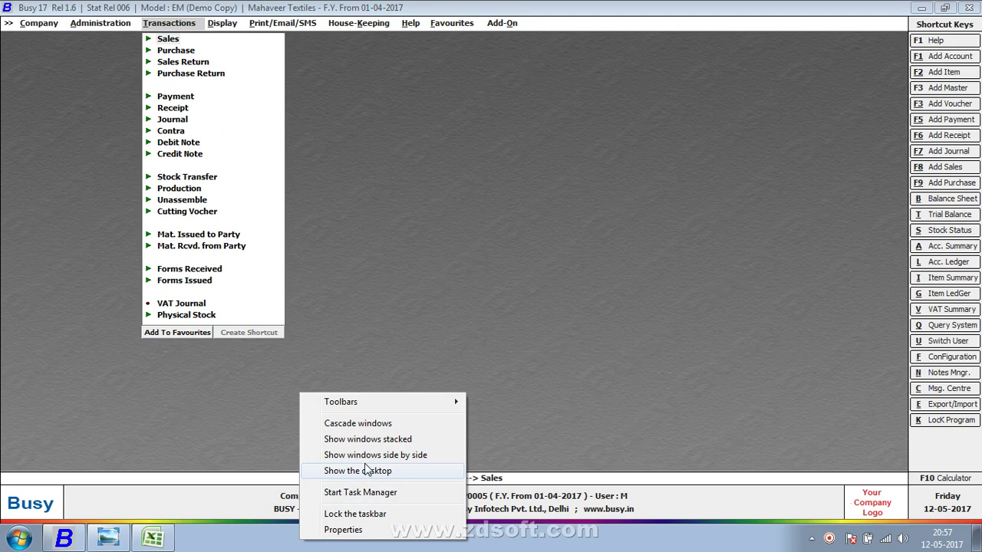
left_click(397, 279)
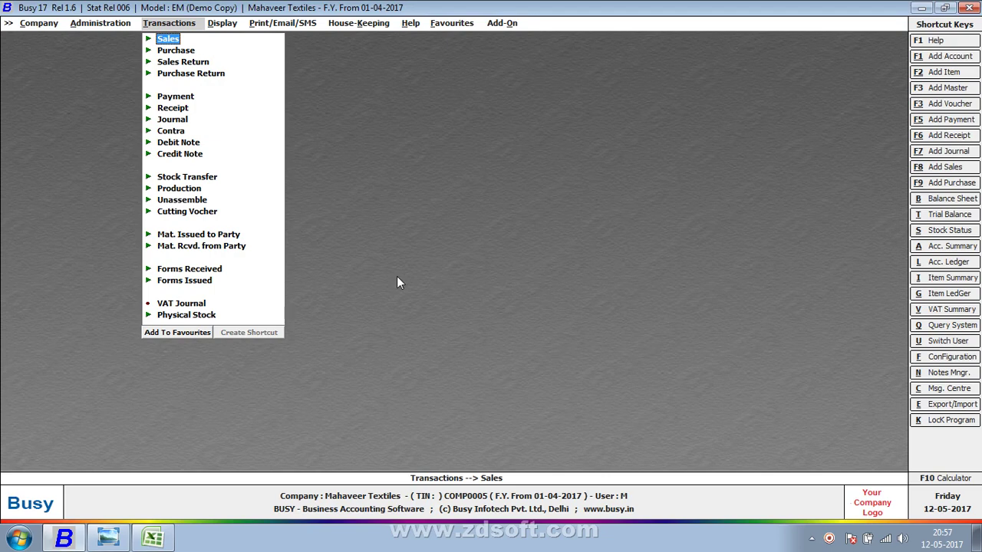
key("Return")
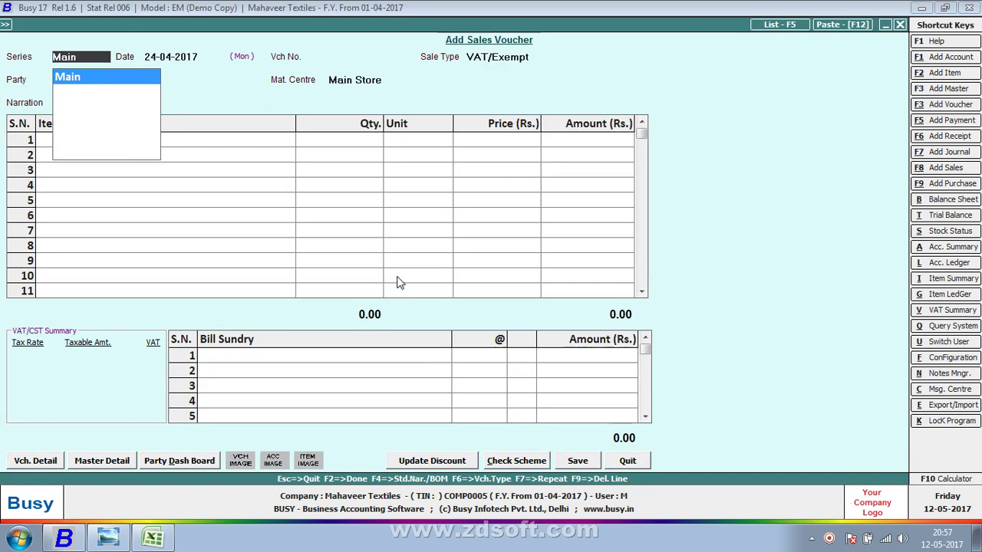
Step: Switch to the photo of the handwritten notes and examine the Sales Reporting column layout and format name
key("alt+Tab")
key("alt+Tab")
key("alt+Tab")
key("Tab")
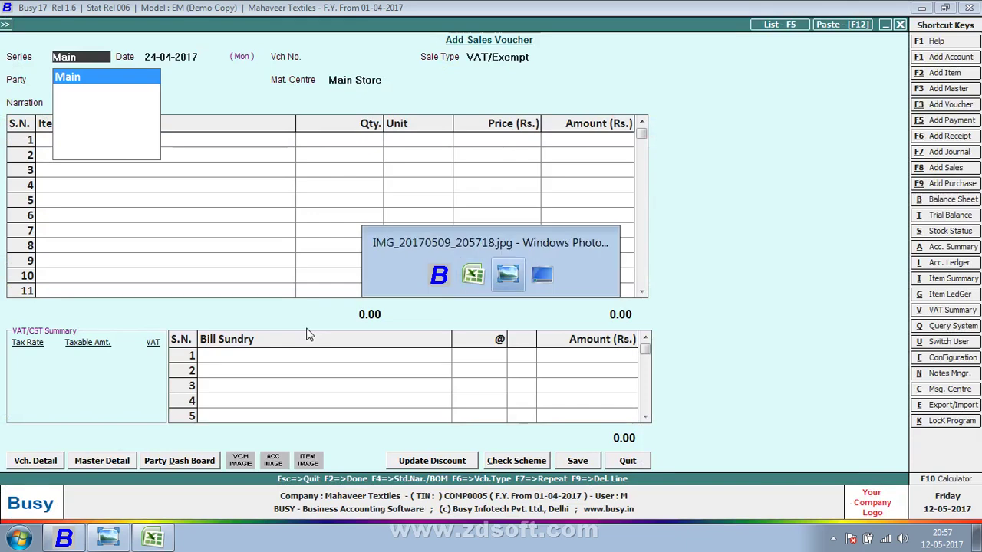
scroll(358, 248, "down", 3)
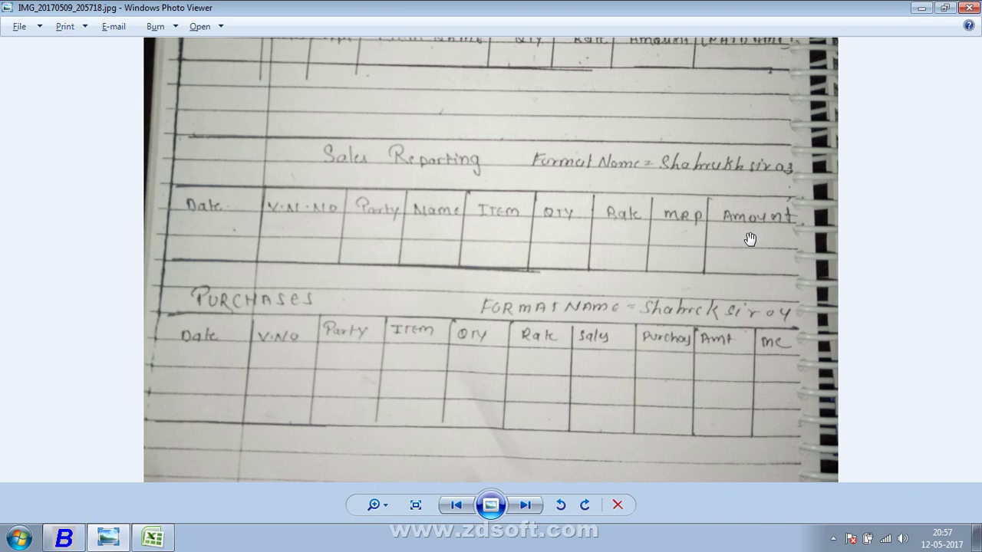
Step: Return to Busy and close the blank sales voucher without saving it
key("alt+Tab")
key("Escape")
key("Escape")
key("Return")
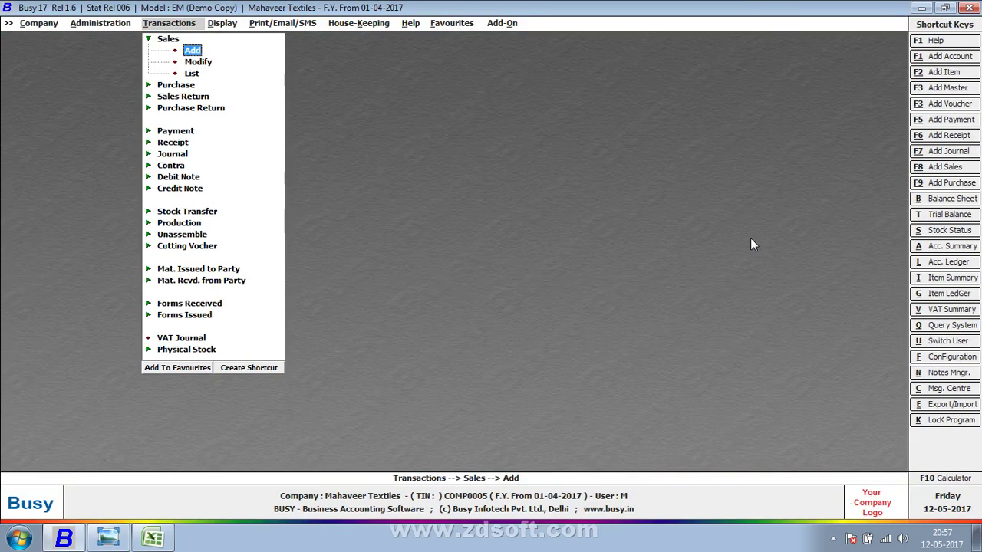
Step: Open the Sales Register among the standard account registers of the account books
key("Right")
key("Up")
key("Left")
key("Up")
key("Up")
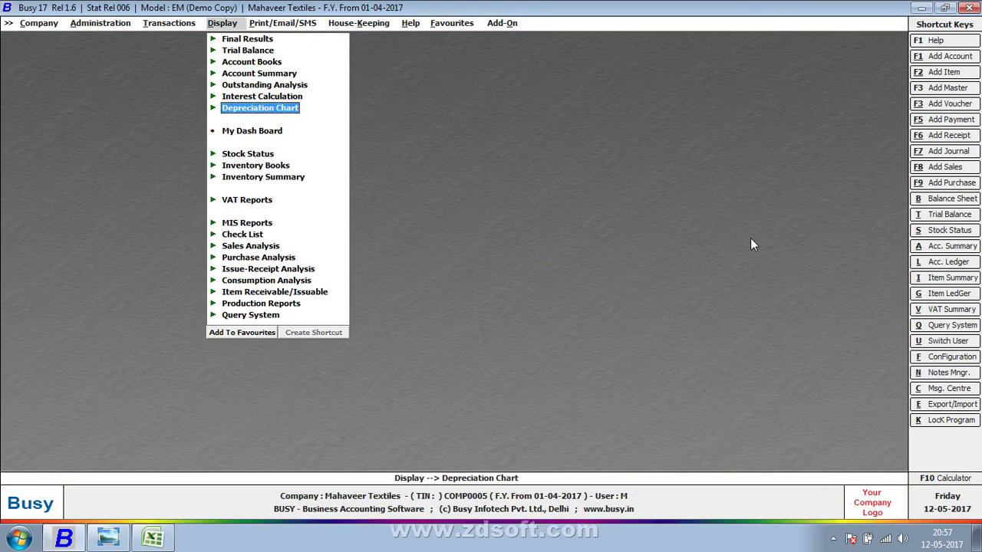
key("Up")
key("Up")
key("Up")
key("Up")
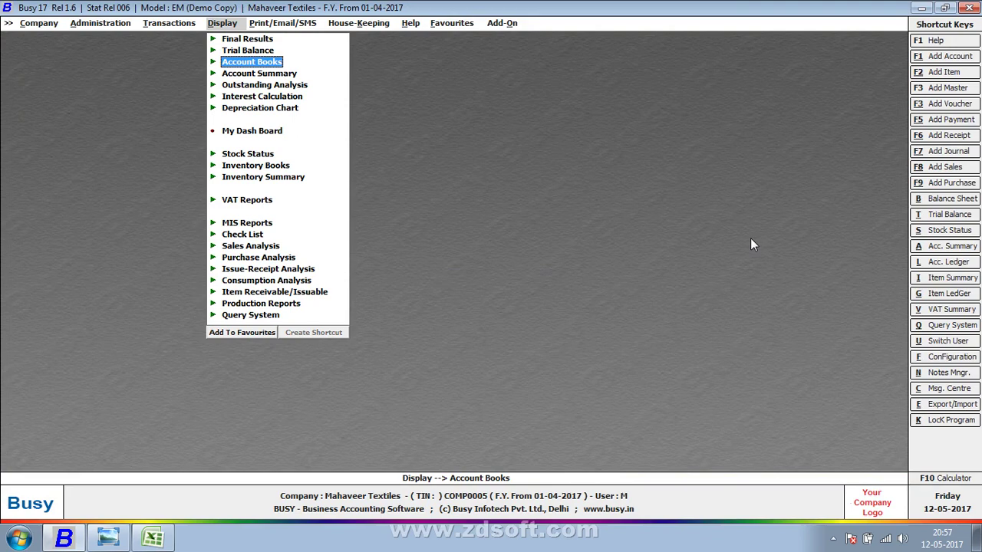
key("Right")
key("Down")
key("Down")
key("Up")
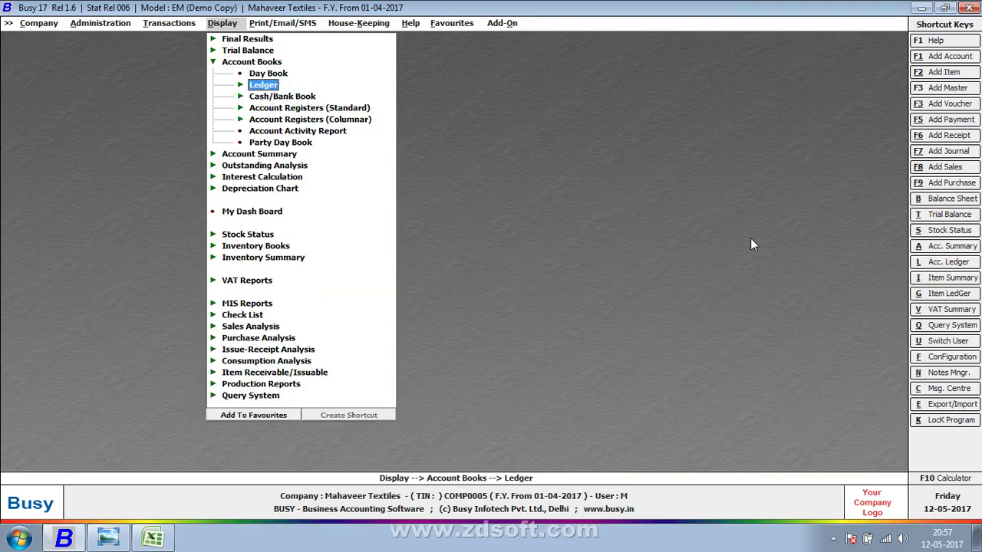
key("Down")
key("Down")
key("Down")
key("Right")
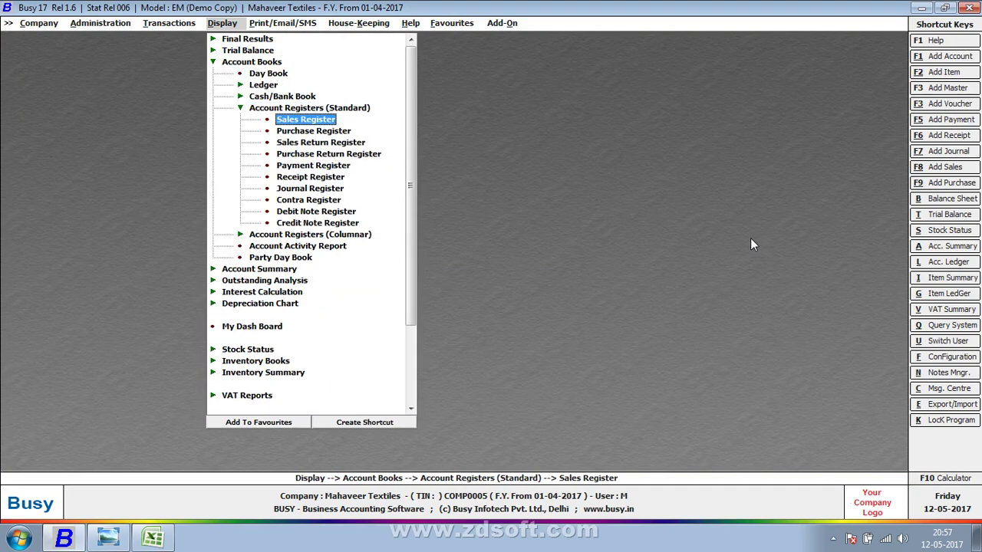
key("Return")
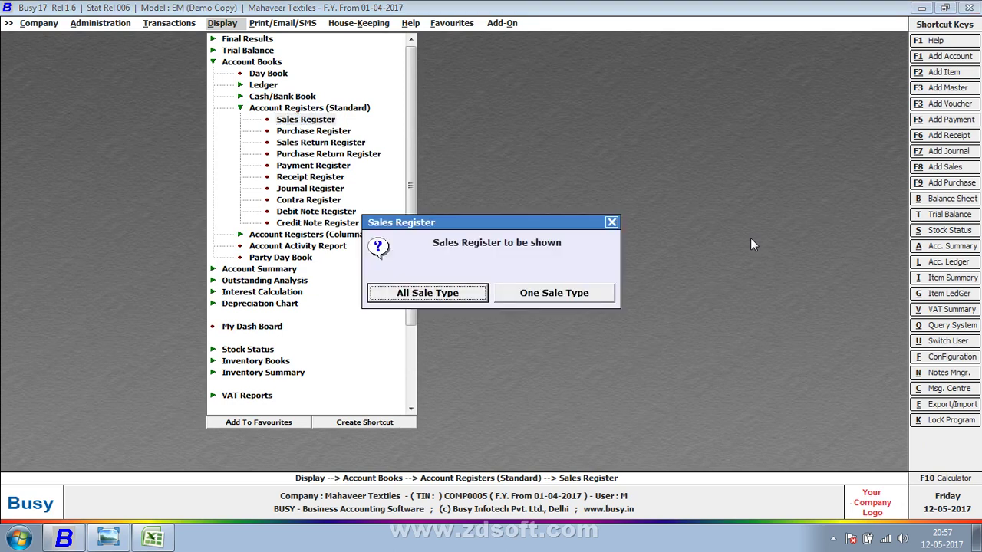
Step: Show the register for all sale types and all voucher series from 1-4-2017 to 27-4-2017
key("Return")
key("Return")
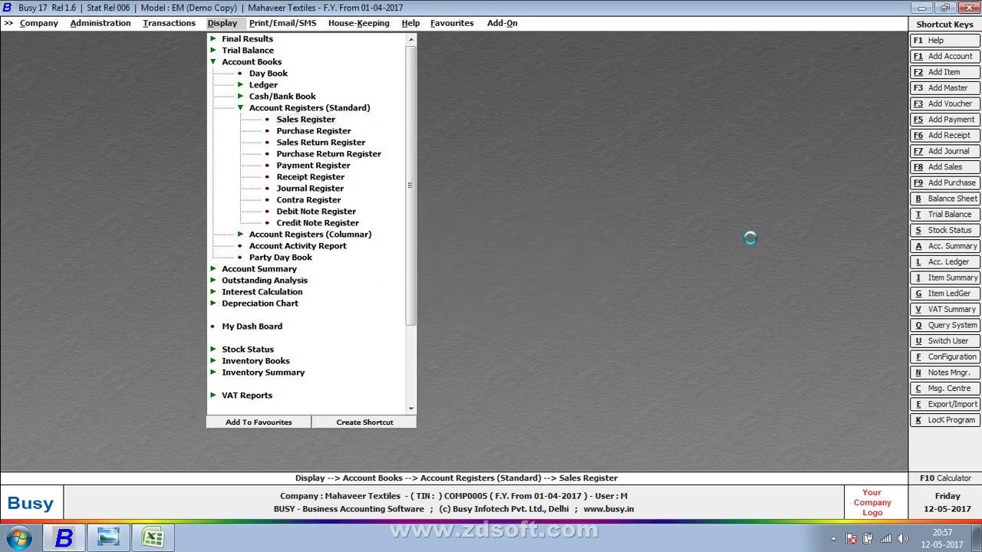
key("Return")
key("Return")
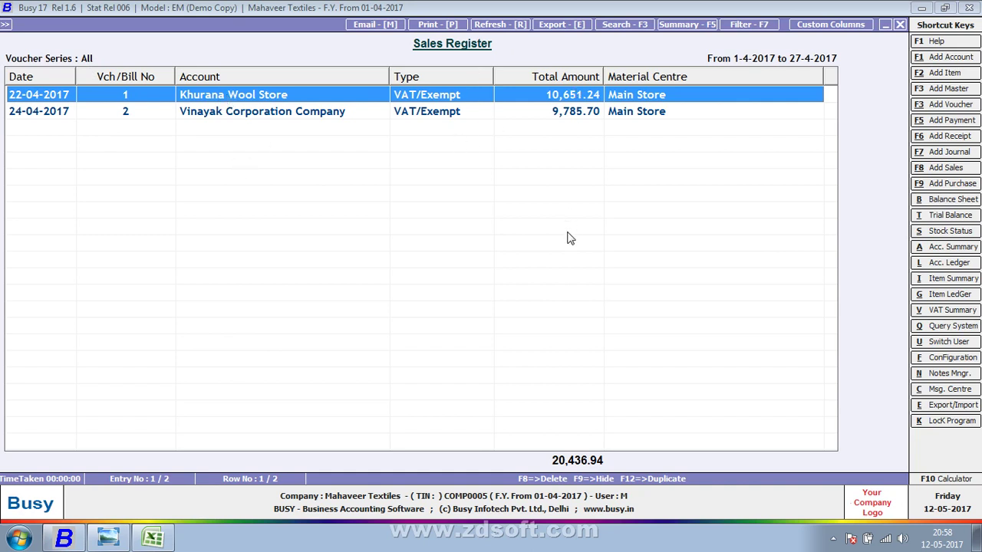
Step: Create a custom column format for the Sales Register, named after the person in the handwritten notes plus "SIR 01"
key("alt+Tab")
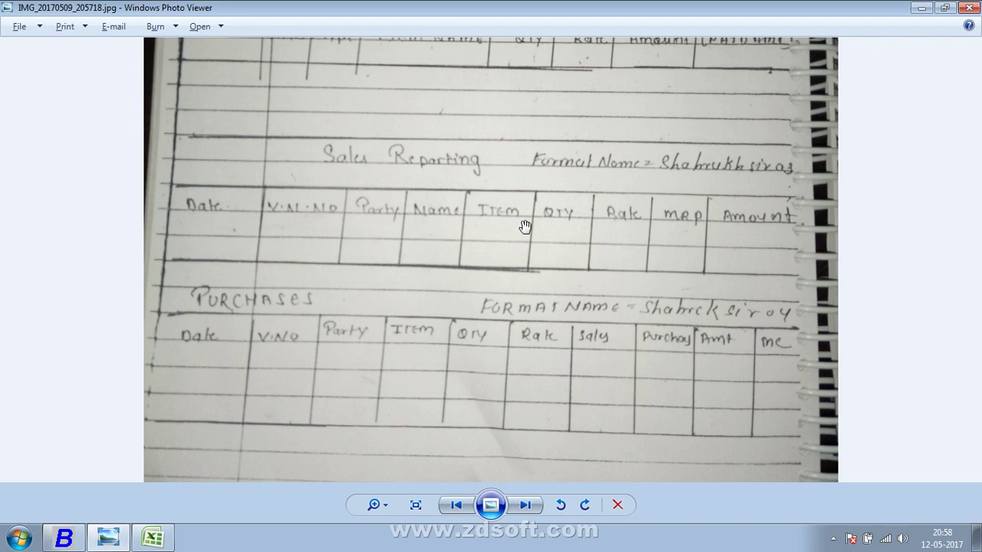
key("alt+Tab")
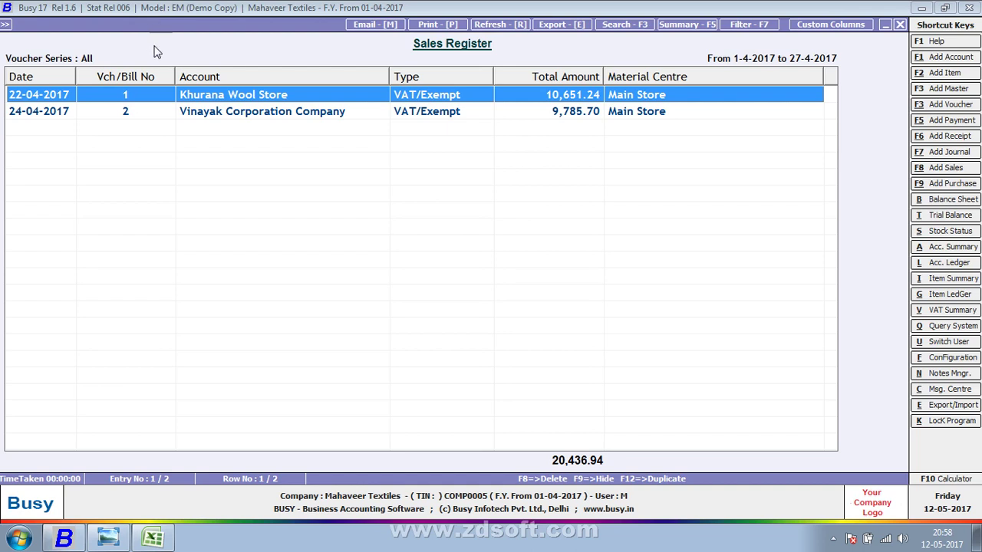
left_click(838, 29)
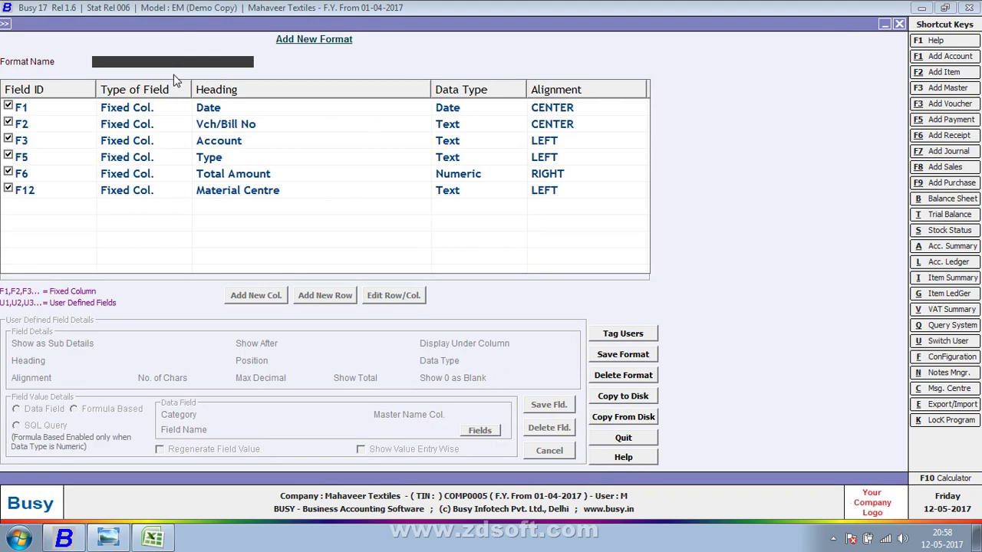
type("SHAHRUY")
key("BackSpace")
type("KH SIR 01")
key("Return")
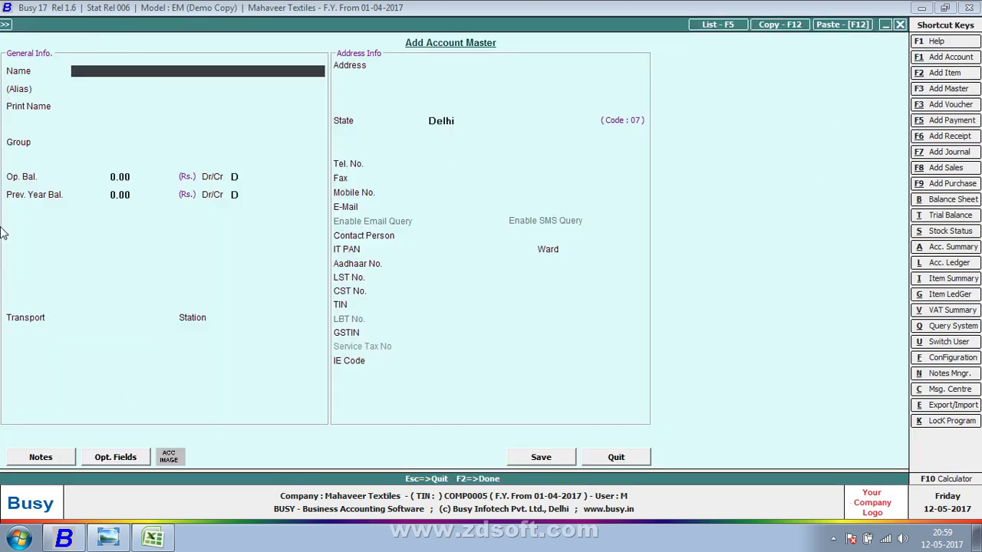
Step: Review the blank account master, item master and sales voucher forms as sources for report fields
key("Escape")
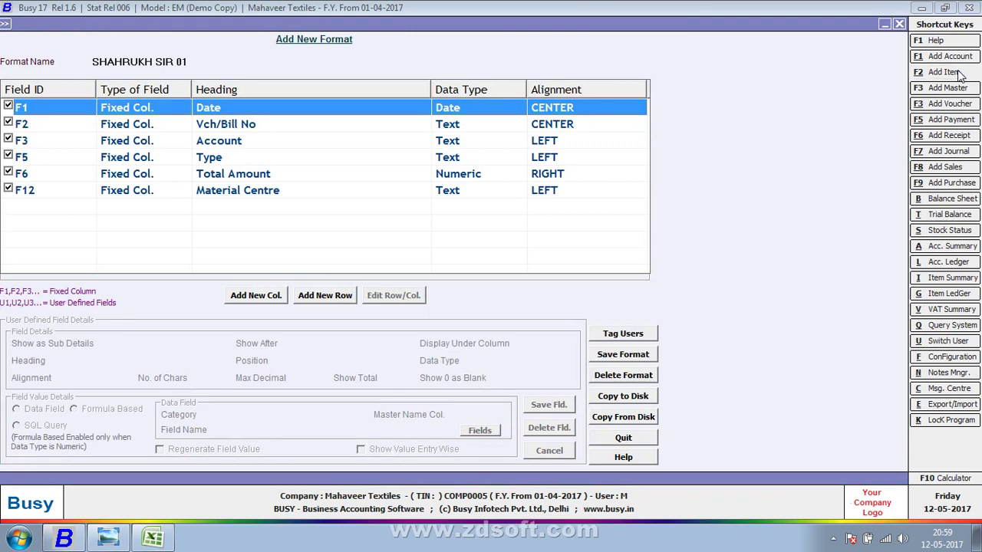
left_click(951, 72)
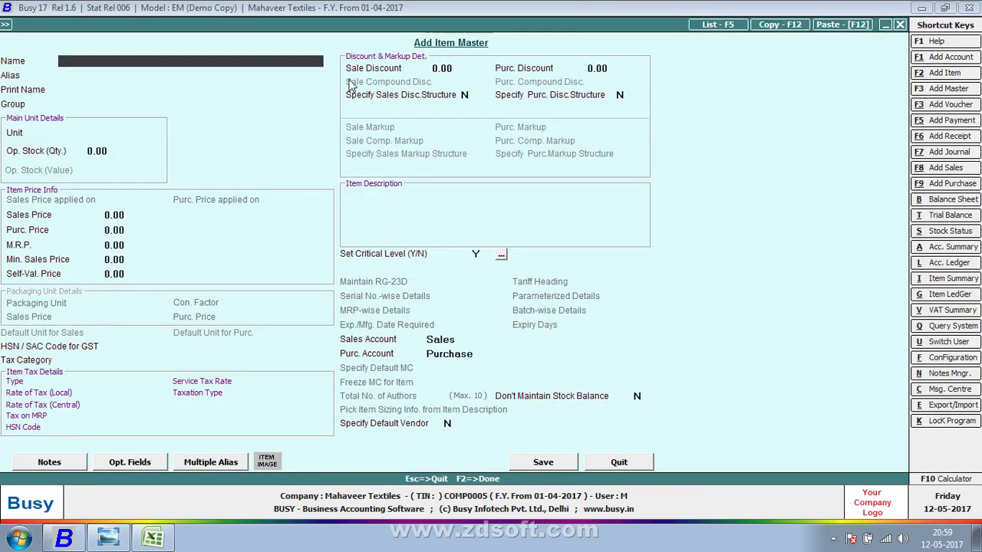
key("Escape")
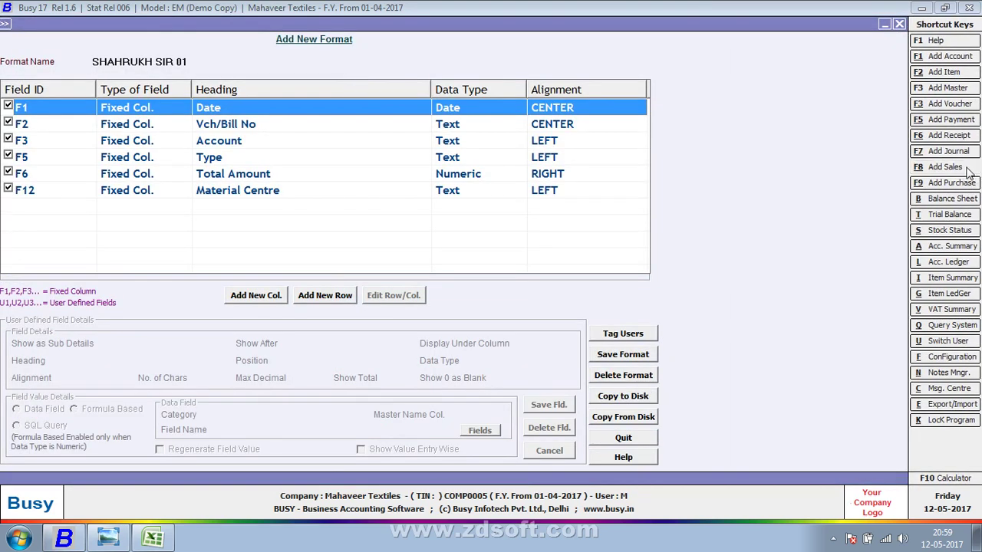
key("F8")
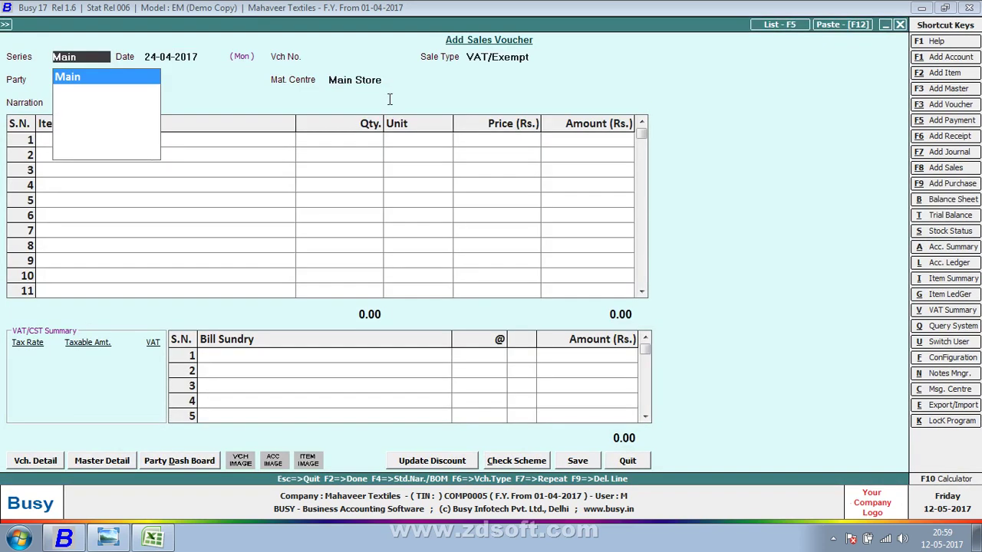
key("Escape")
key("Escape")
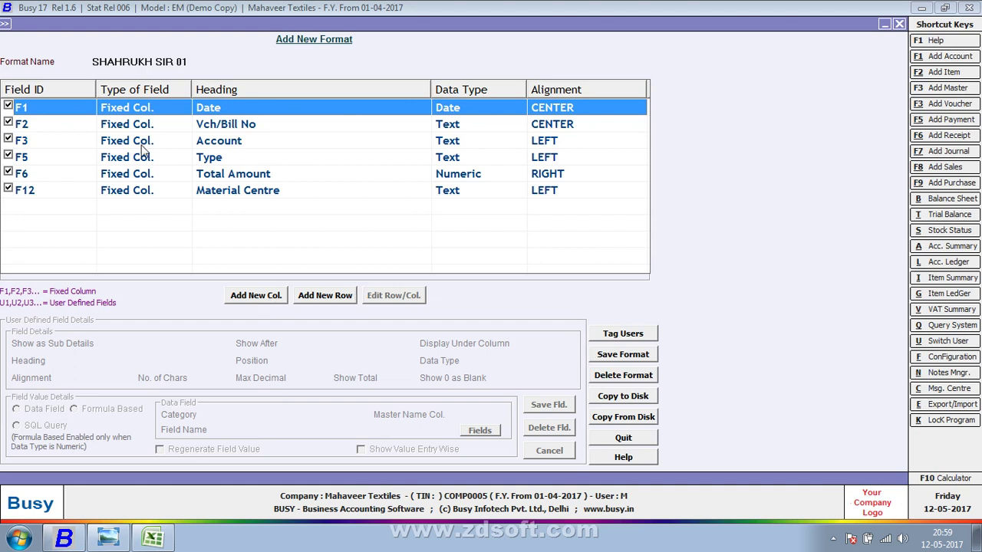
Step: Add a new column headed ITEM NAME to the format, positioned after F3 (Account) as in the handwritten layout
left_click(63, 146)
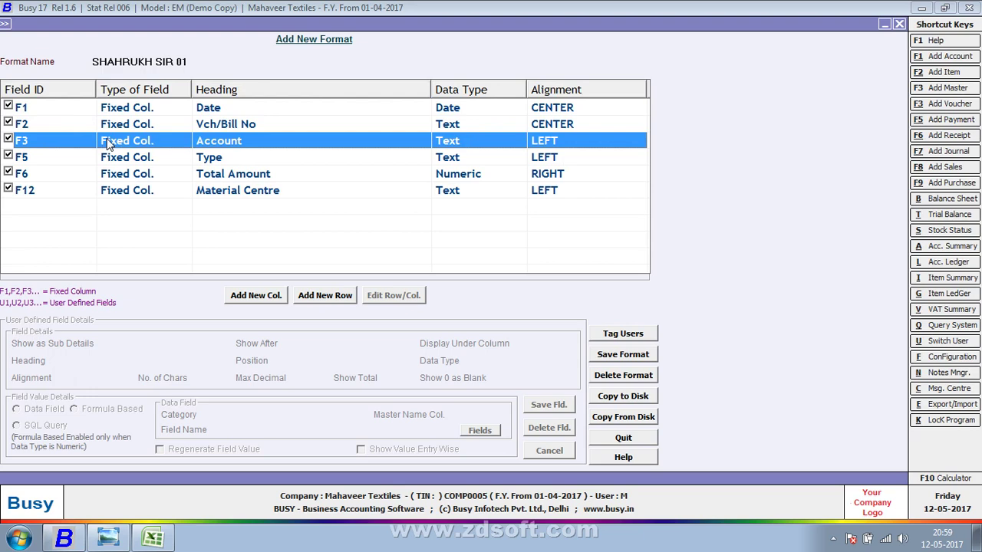
left_click(236, 299)
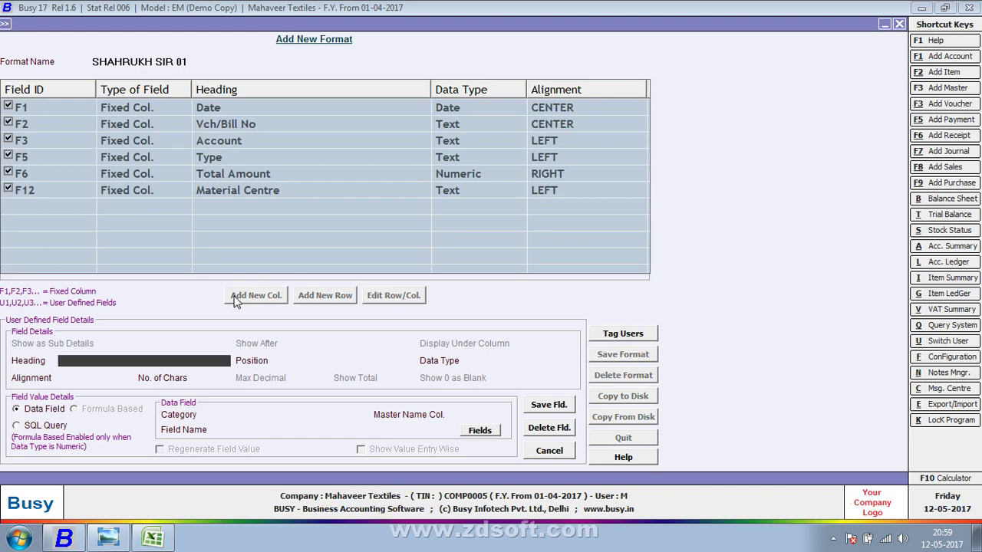
type("ITEM NAME")
key("Return")
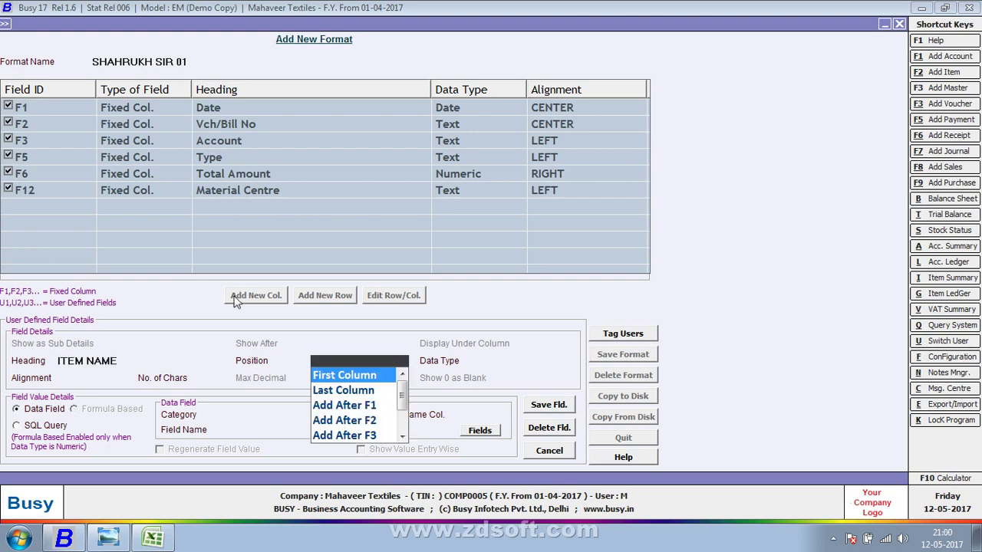
key("alt+Tab")
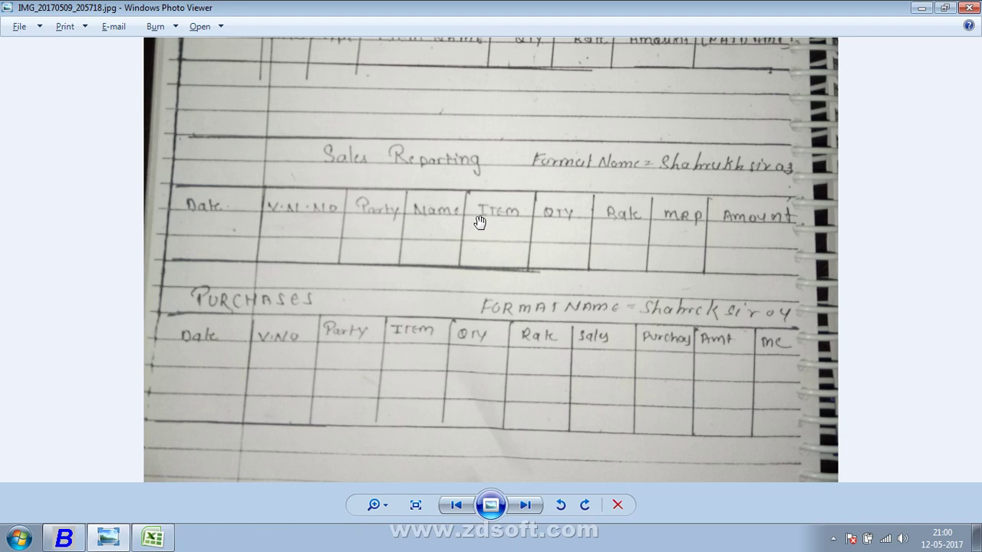
key("alt+Tab")
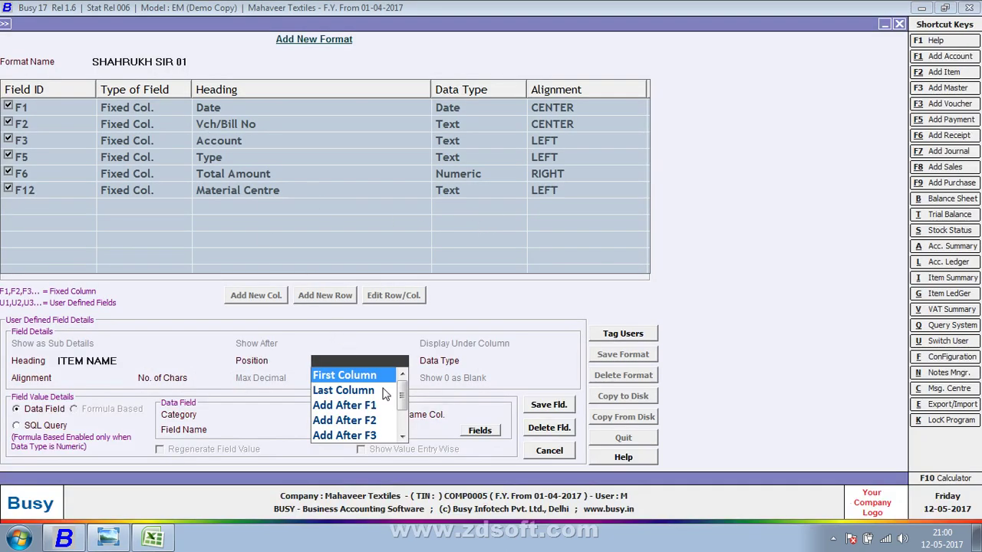
left_click(366, 435)
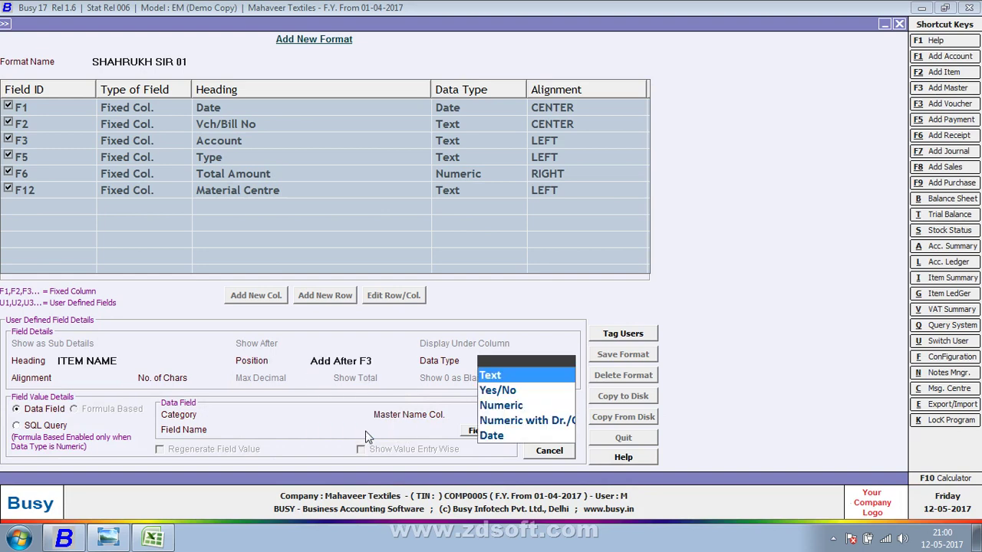
Step: Set the ITEM NAME column to Text data type, LEFT alignment and 20 characters
key("Down")
key("Up")
key("Return")
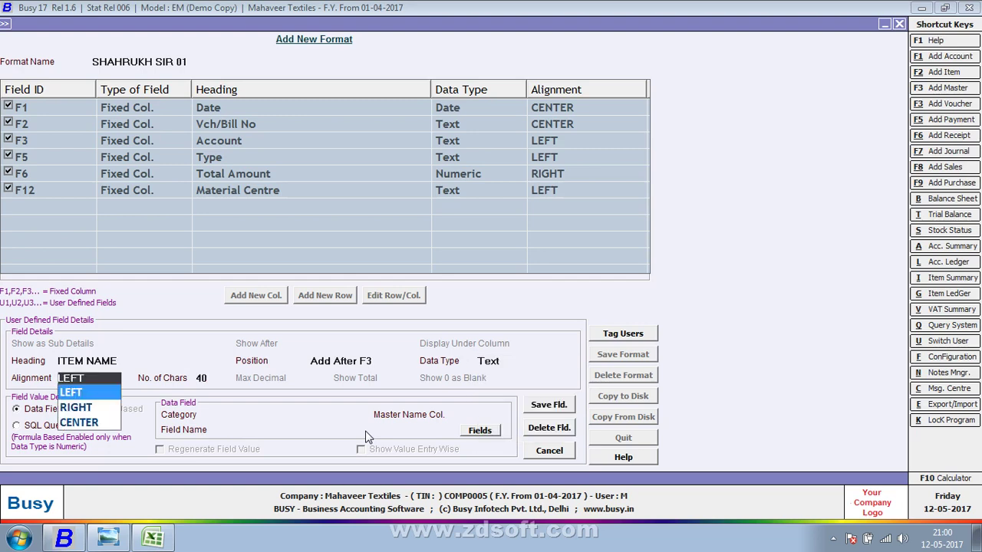
key("Return")
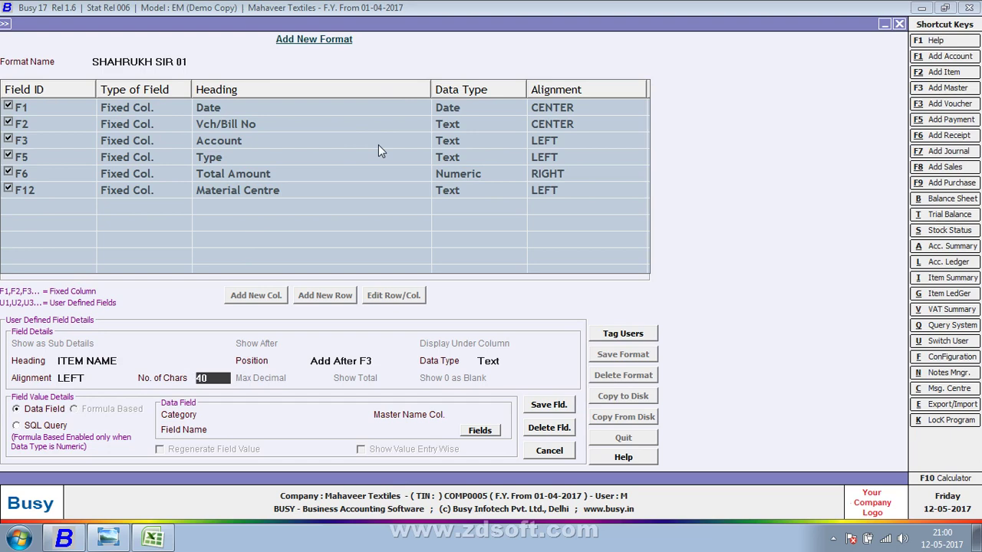
type("20")
key("Return")
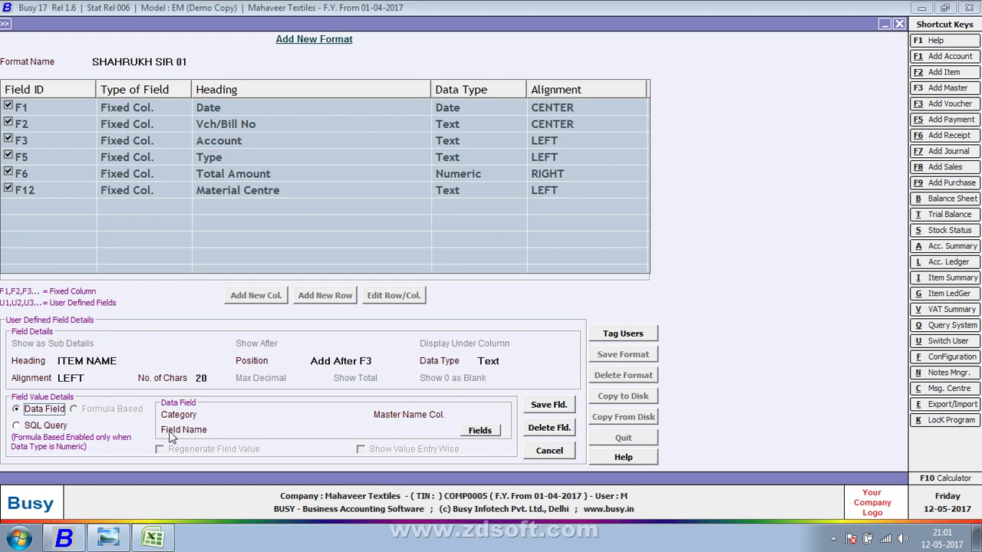
Step: Set the data field category of the ITEM NAME column to Inventory Vouchers(Body)
left_click(230, 417)
left_click(231, 416)
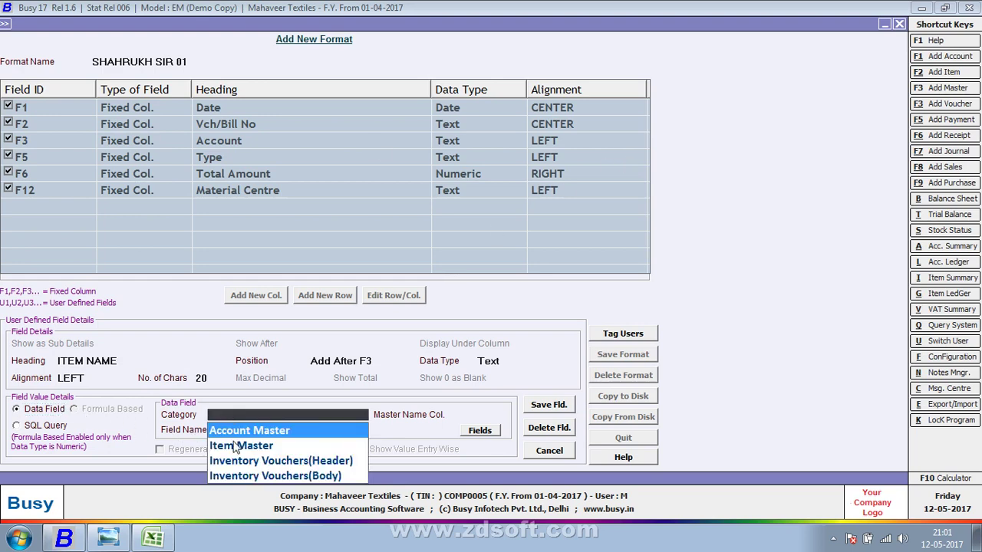
left_click(281, 467)
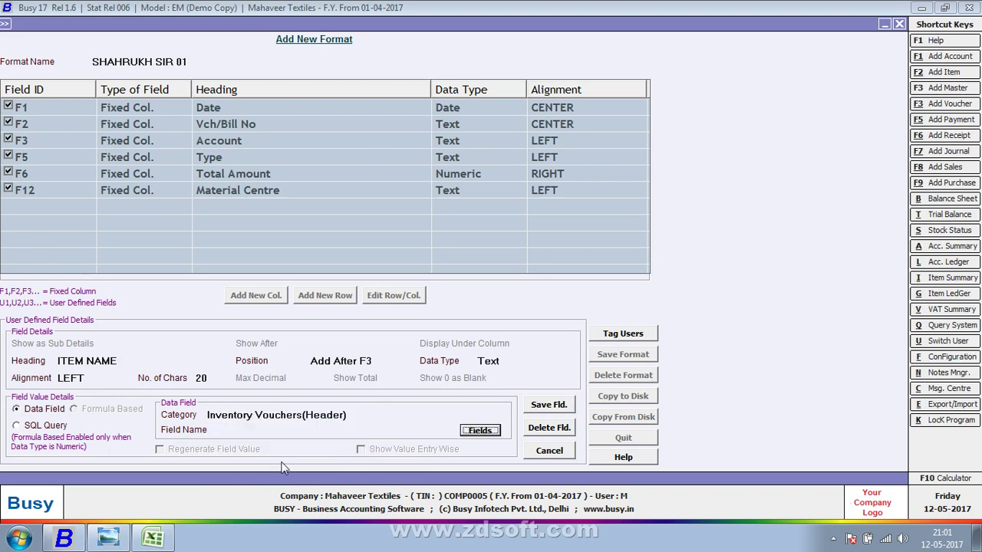
left_click(333, 414)
left_click(332, 414)
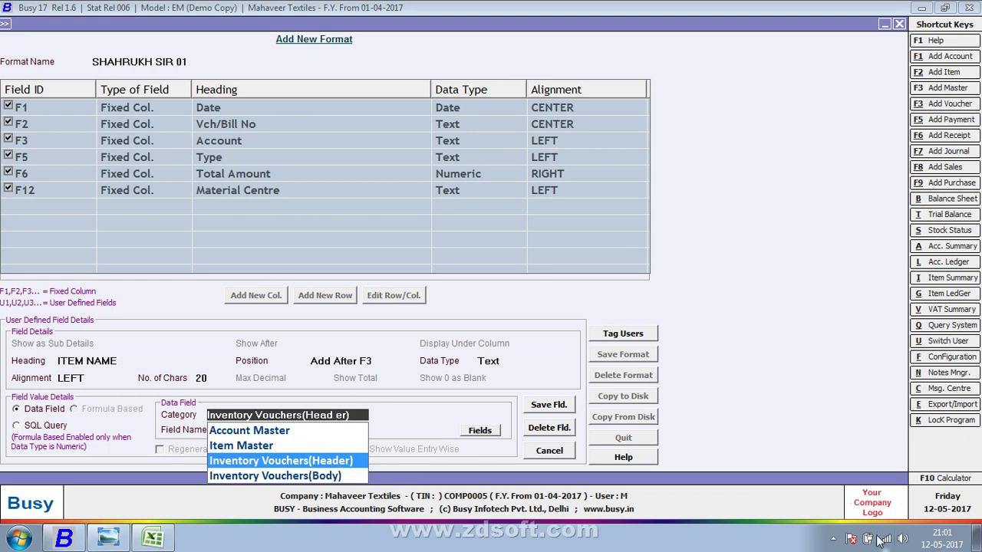
left_click(324, 476)
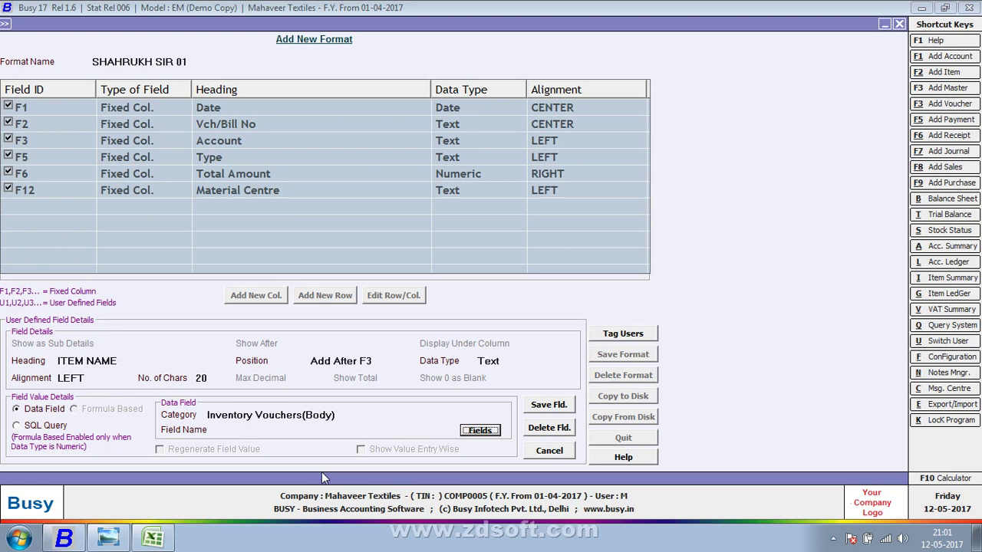
key("shift+Tab")
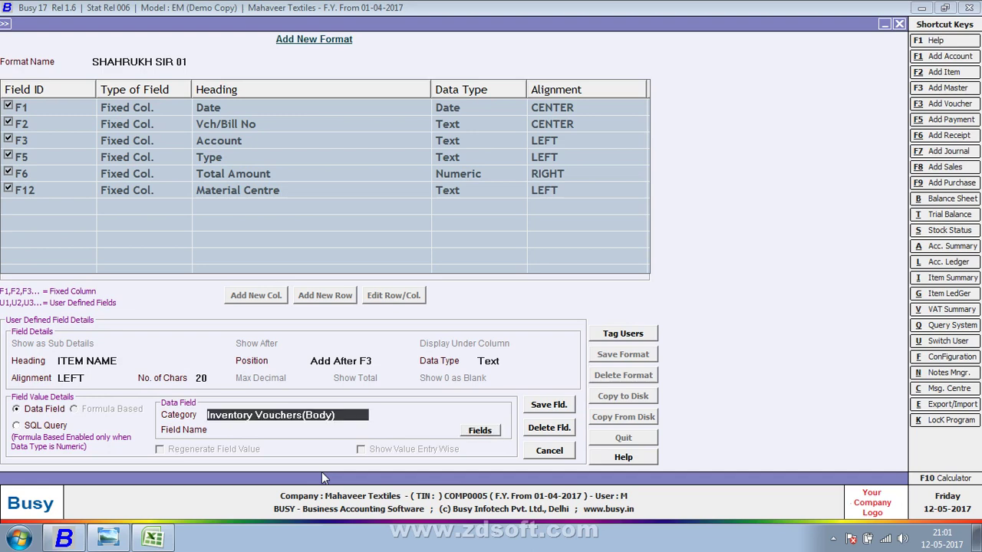
key("F2")
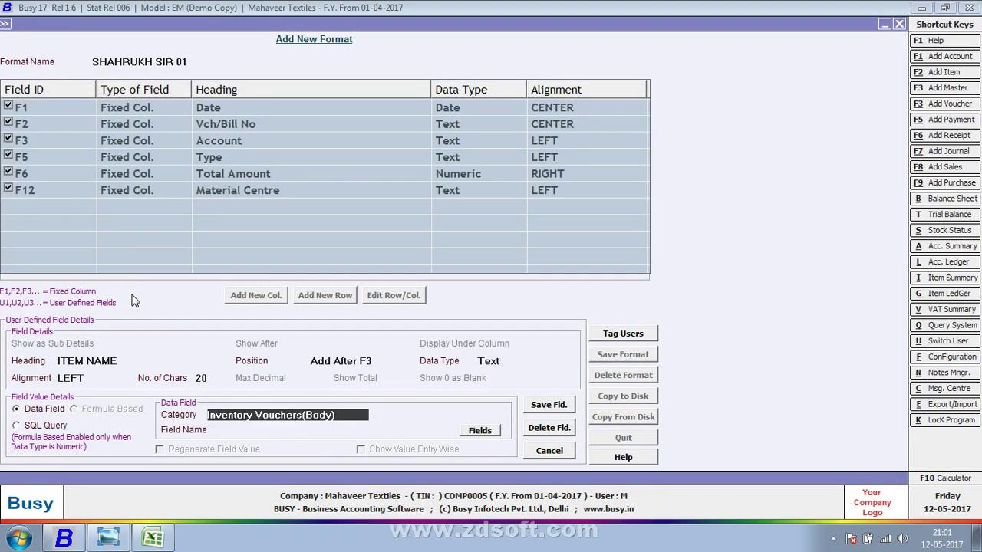
key("BackSpace")
key("Down")
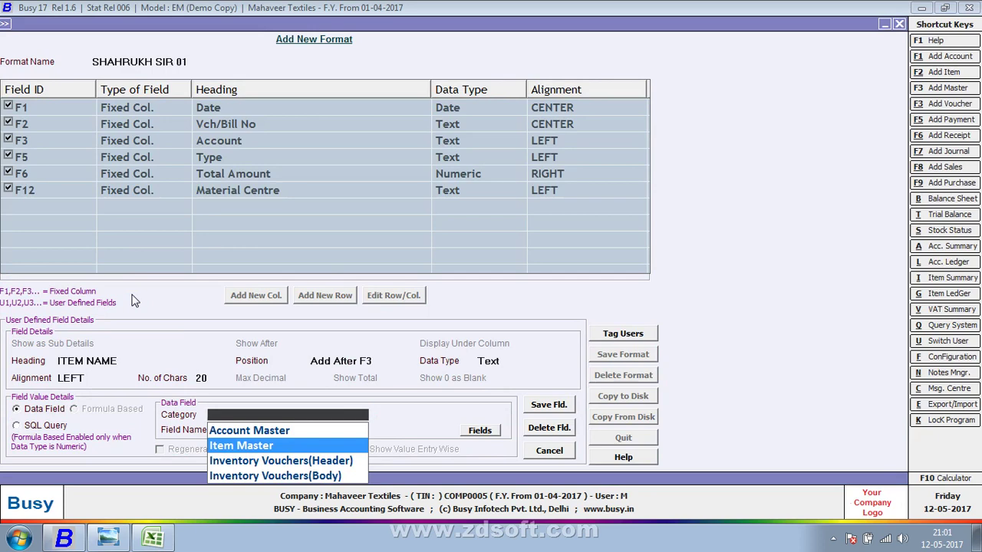
key("Down")
key("Down")
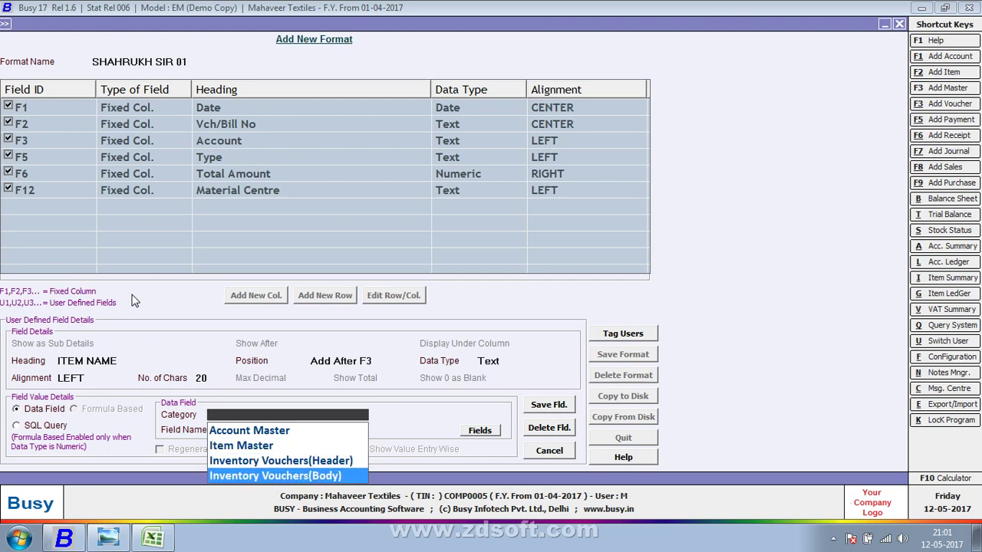
key("Return")
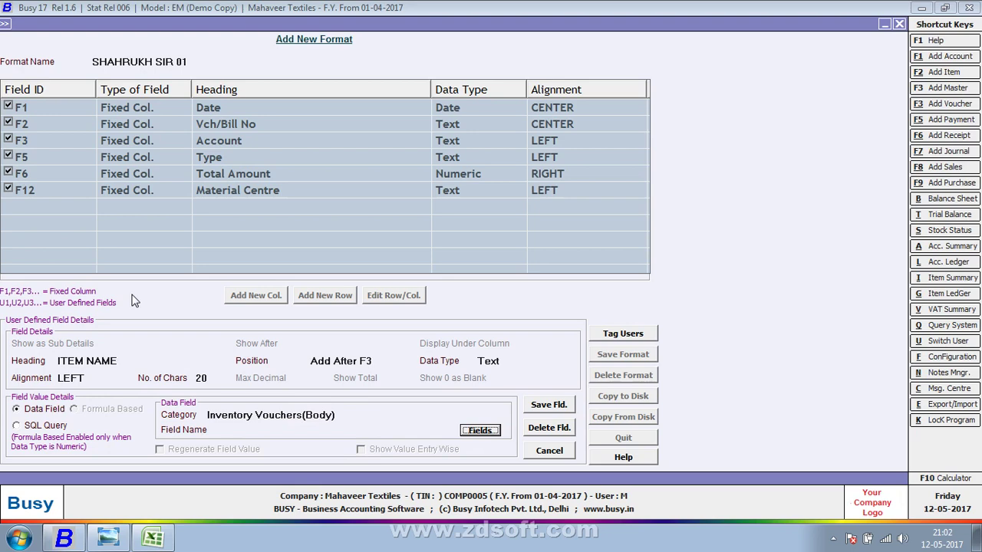
Step: Assign the ITEM_NAME field from the ITEM group as the ITEM NAME column's value
key("Return")
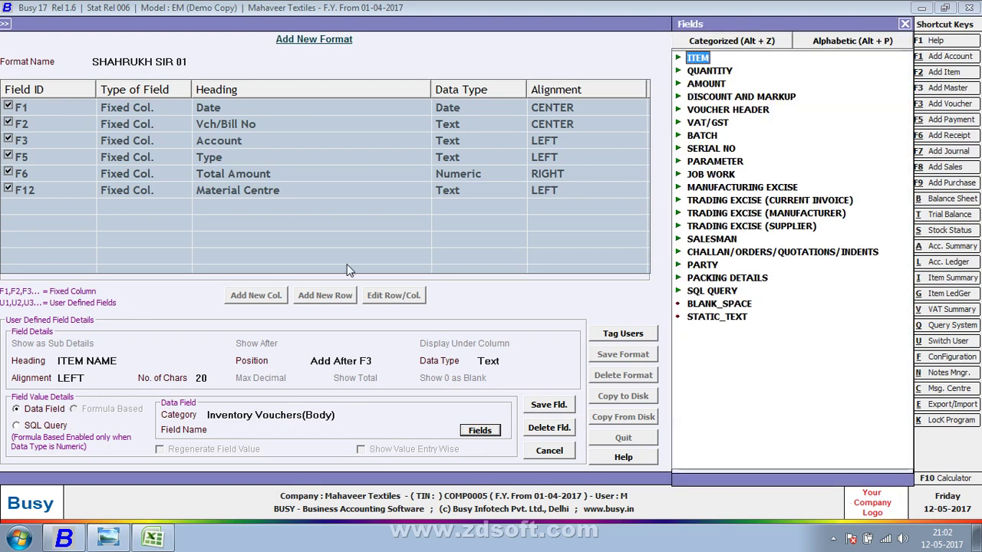
double_click(698, 57)
scroll(736, 153, "down", 7)
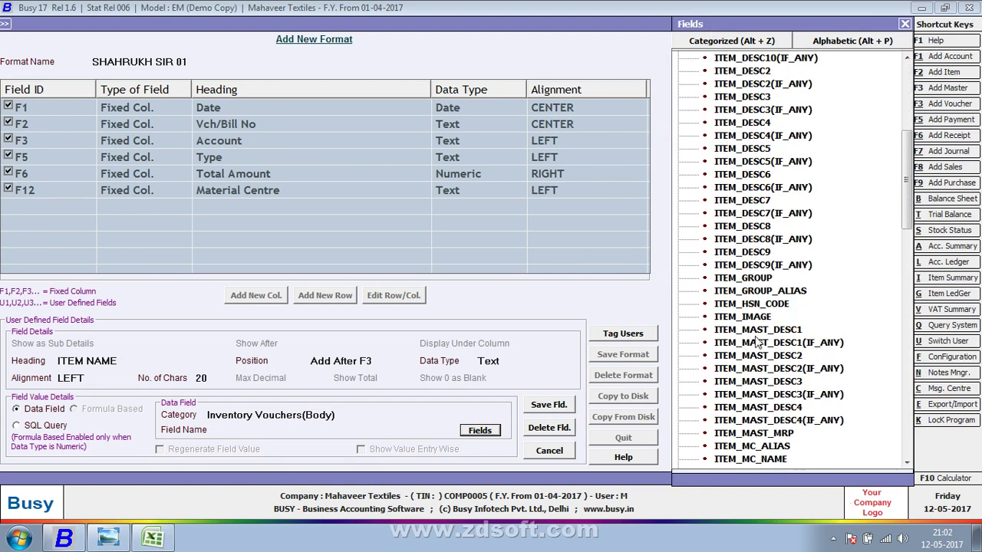
scroll(759, 173, "up", 6)
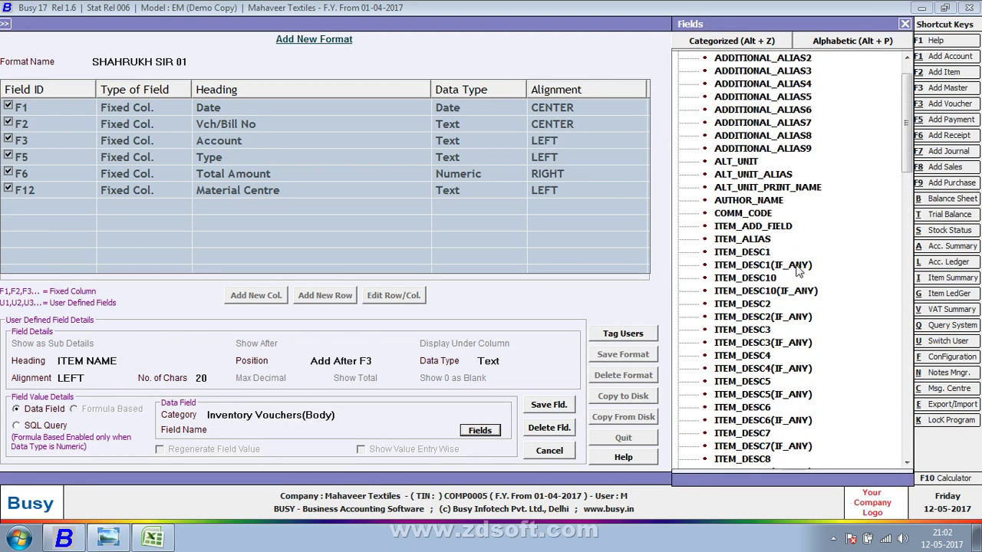
scroll(775, 373, "down", 5)
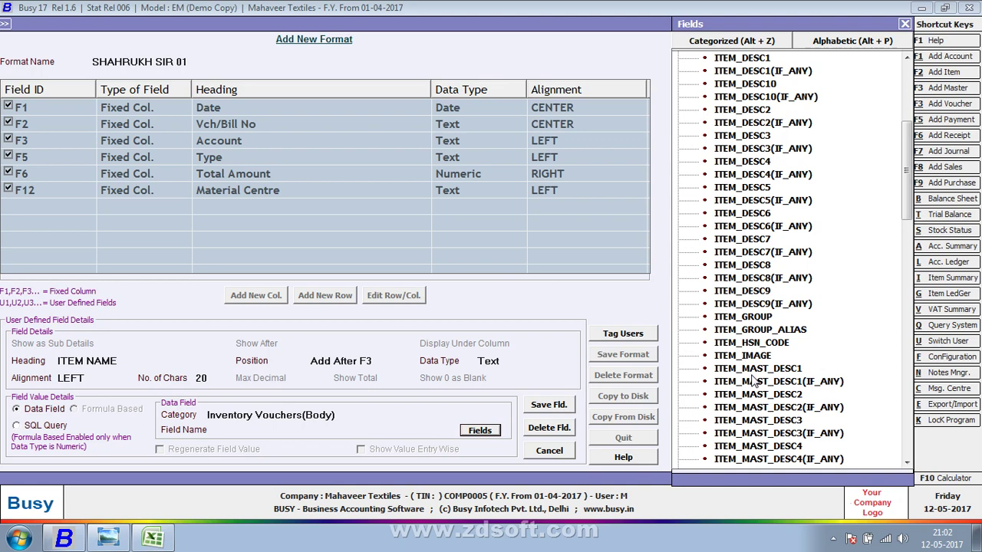
scroll(756, 378, "down", 3)
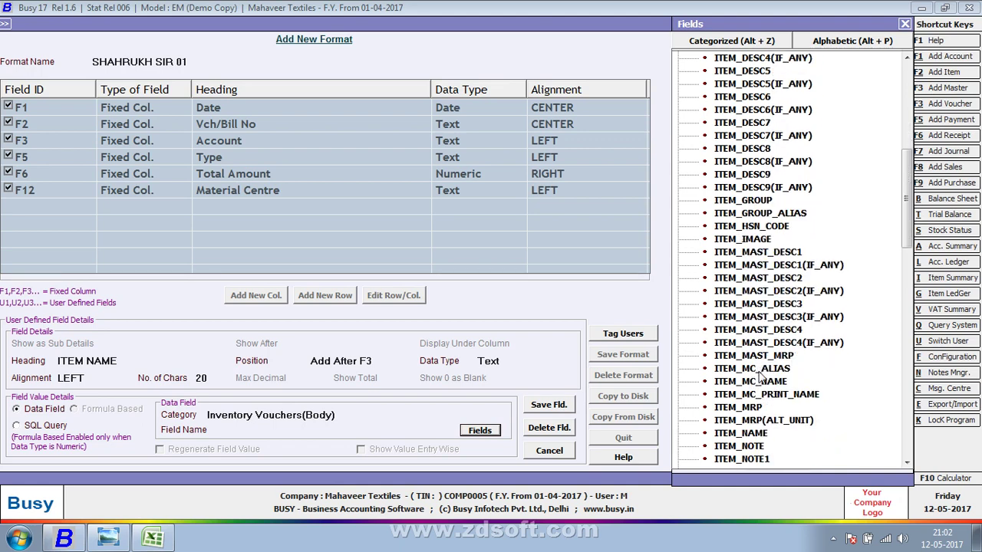
scroll(756, 383, "down", 2)
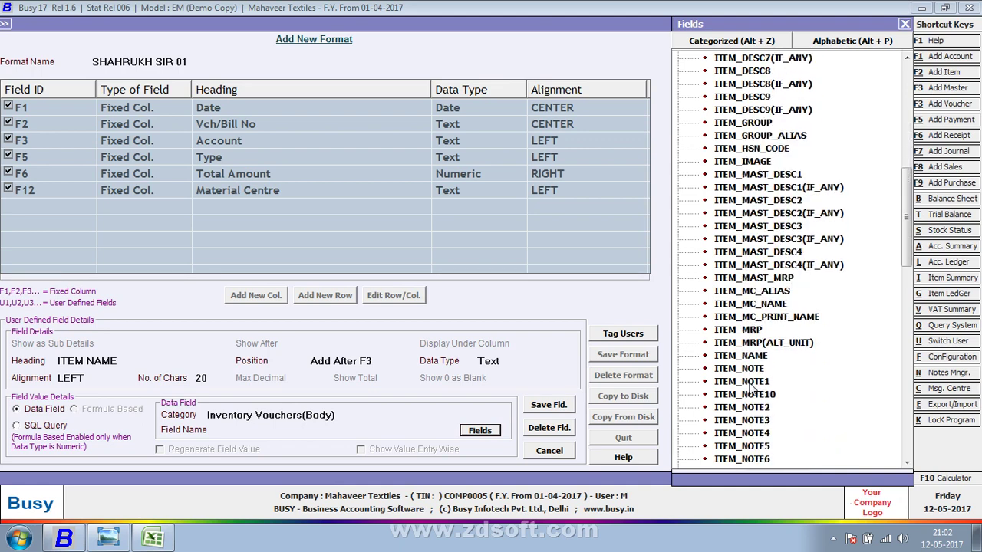
left_click(759, 357)
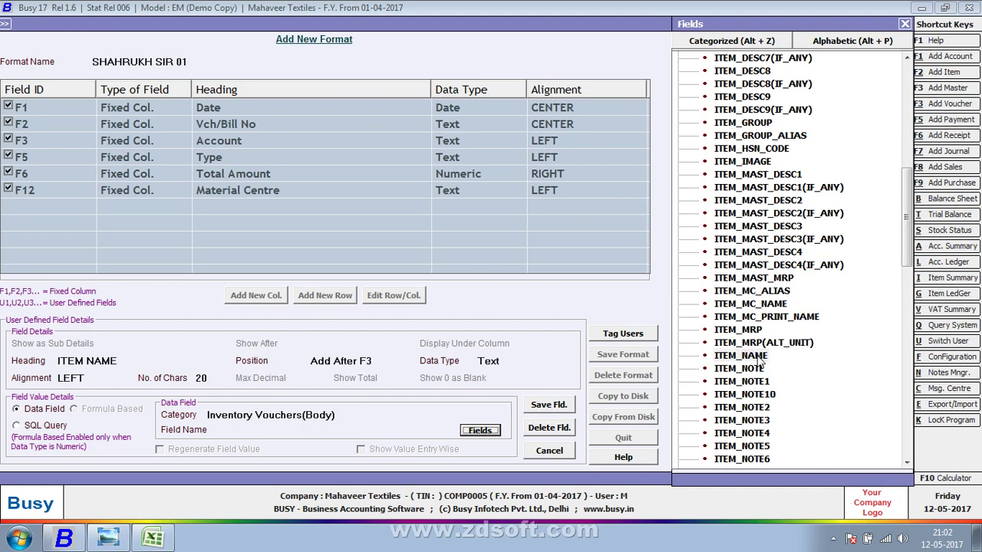
key("Return")
Step: Save the ITEM NAME column details and save the custom format
left_click(537, 404)
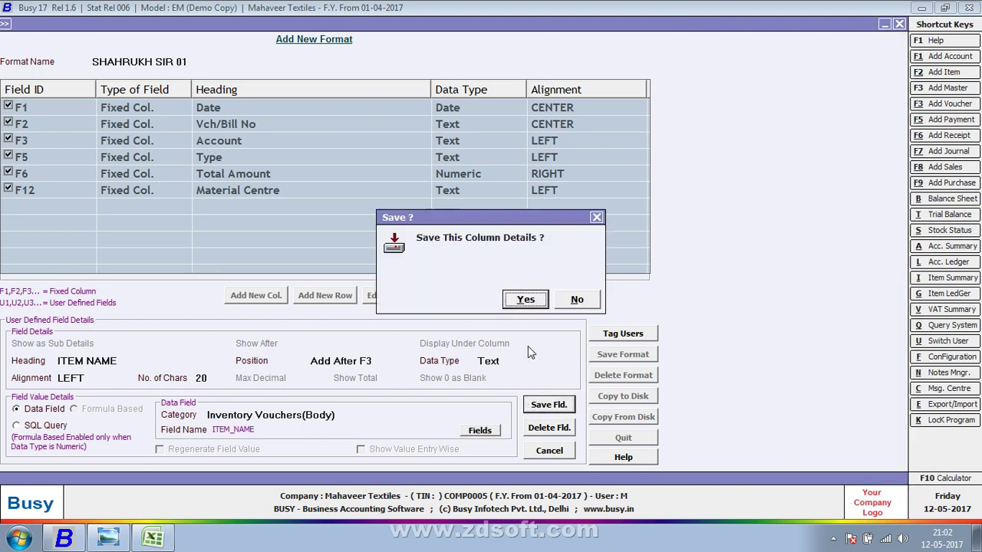
left_click(519, 298)
left_click(606, 356)
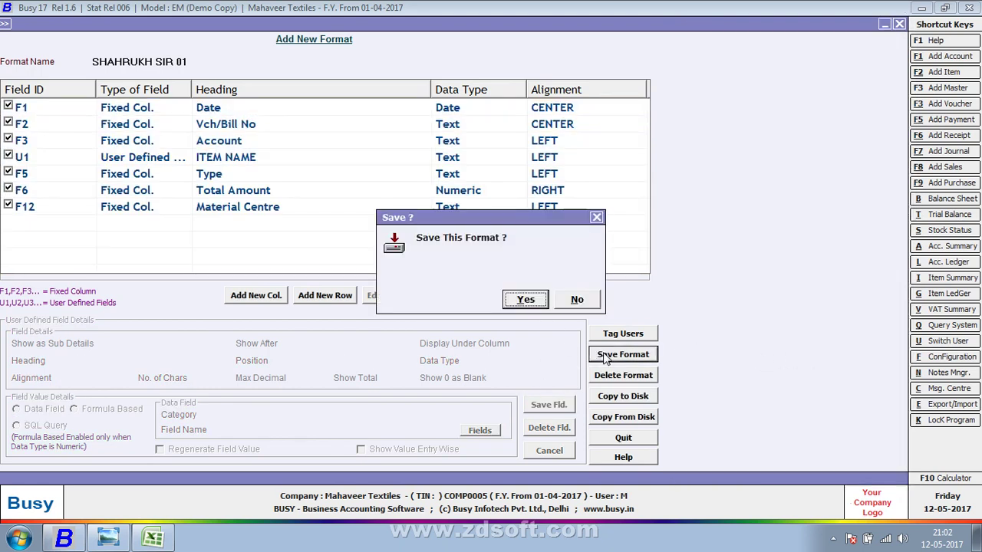
key("Return")
key("Return")
Step: Check the Sales Register for all voucher series and return to the report list
key("r")
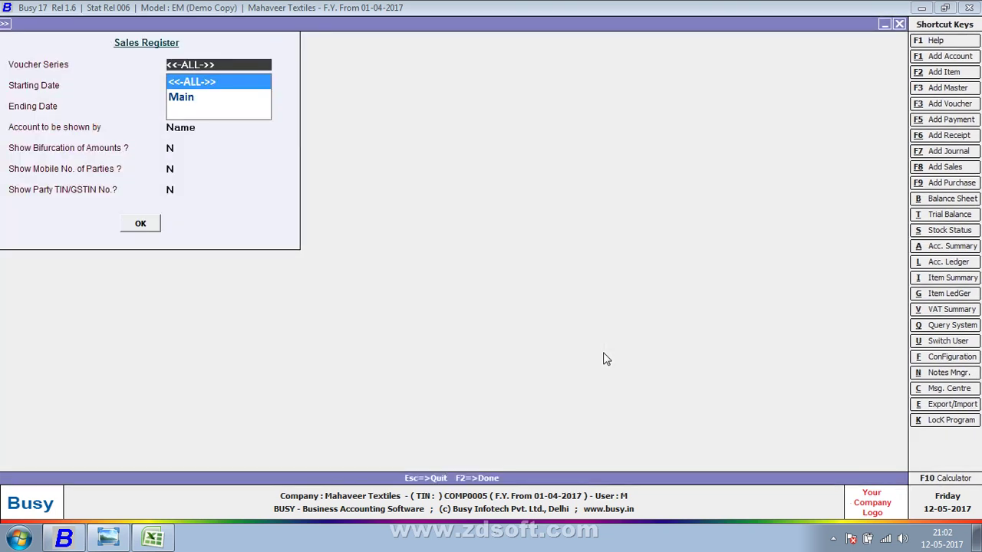
key("F2")
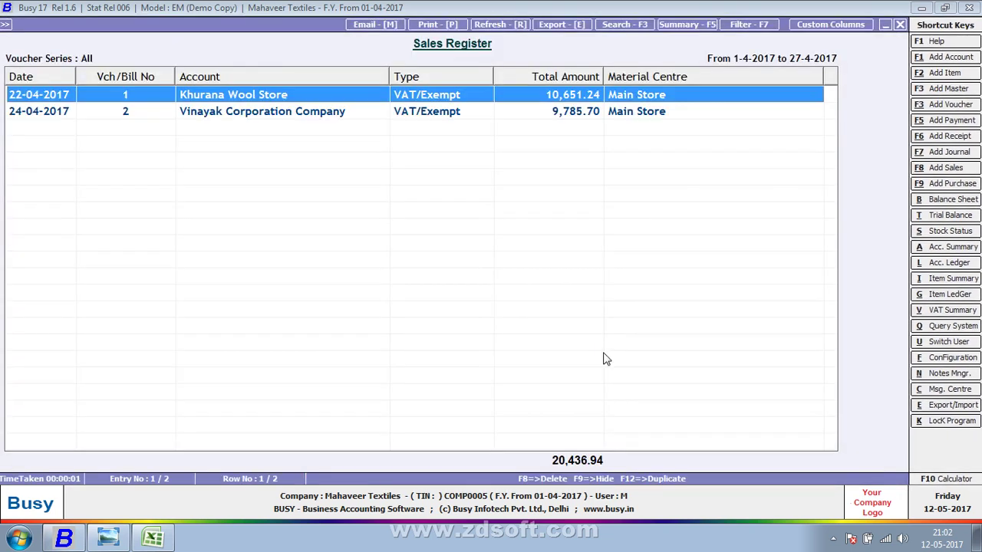
key("r")
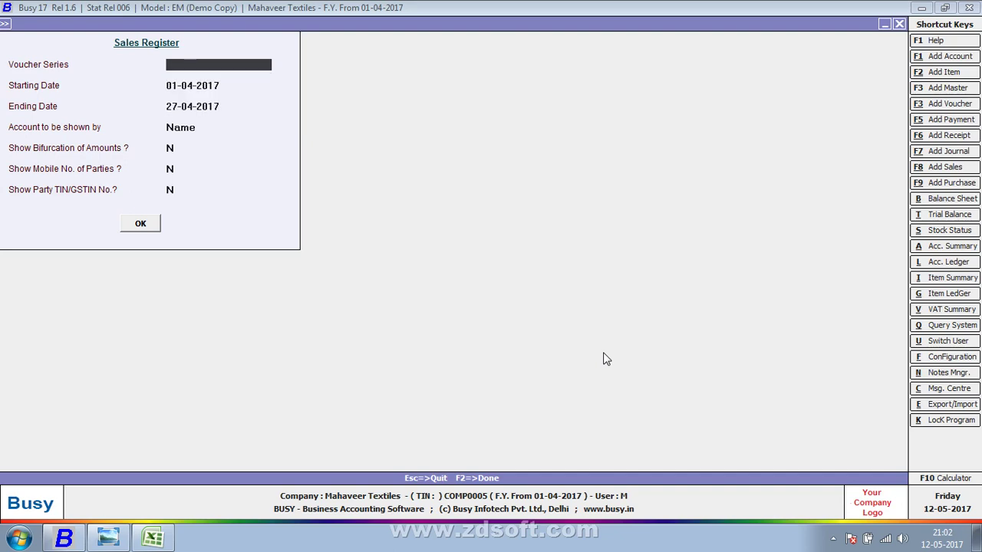
key("Escape")
key("Escape")
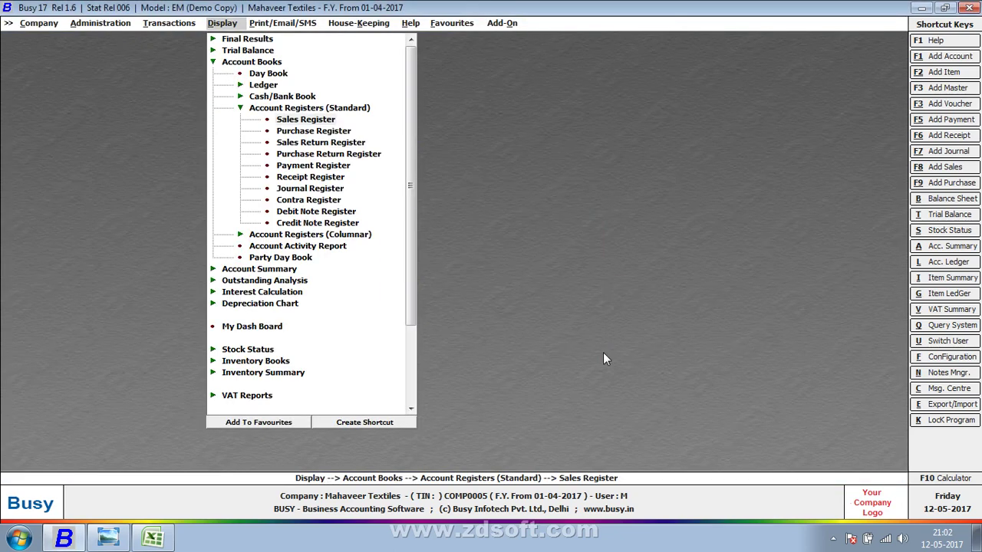
Step: Generate the Sales Register with the custom "SIR 01" format for all voucher series, from 01-04-2017 to 27-04-2017
key("Return")
key("Return")
key("Down")
key("Return")
key("Return")
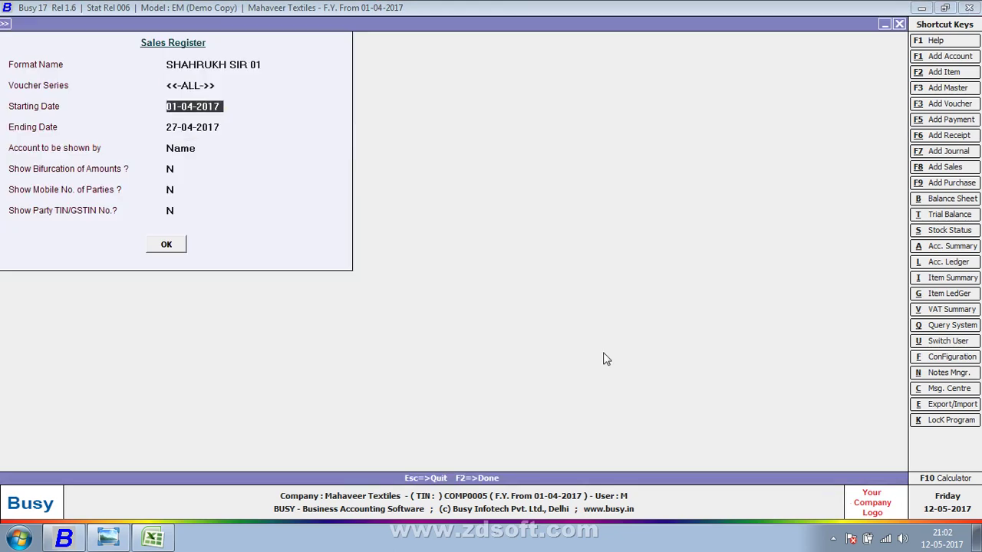
key("Return")
key("Return")
key("Return")
key("Return")
key("Return")
key("Return")
key("Return")
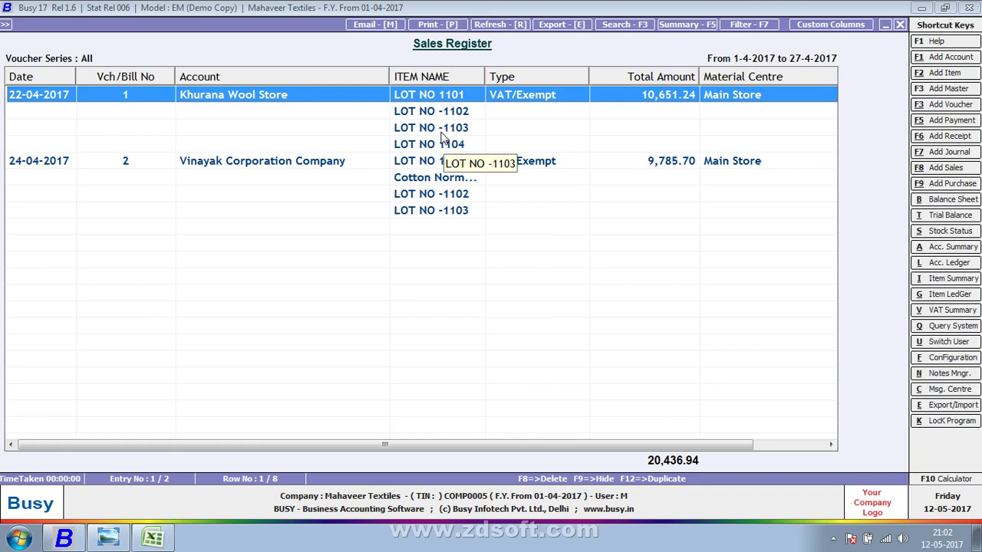
Step: Start a new column in the custom format headed QTY, following the handwritten sales layout
left_click(848, 27)
left_click(238, 299)
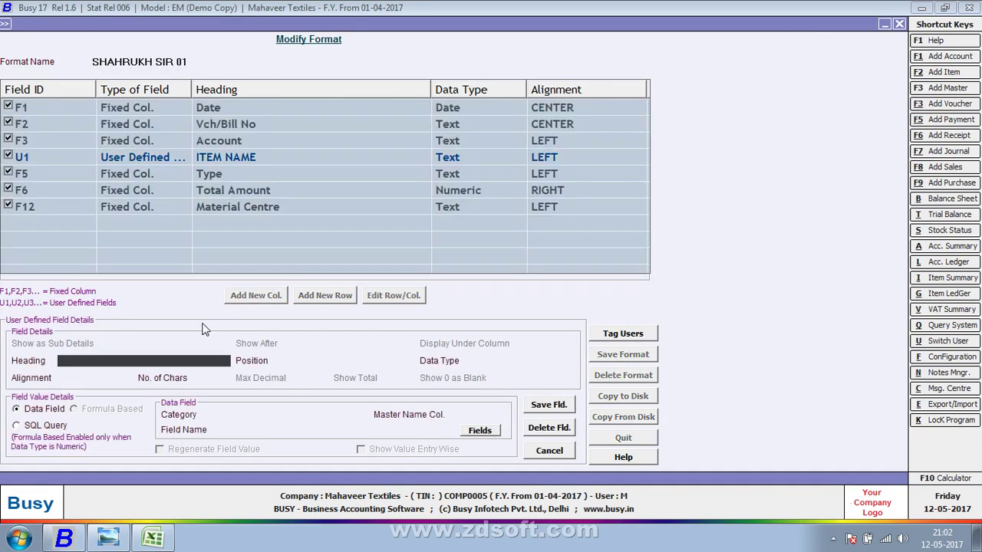
key("alt+Tab")
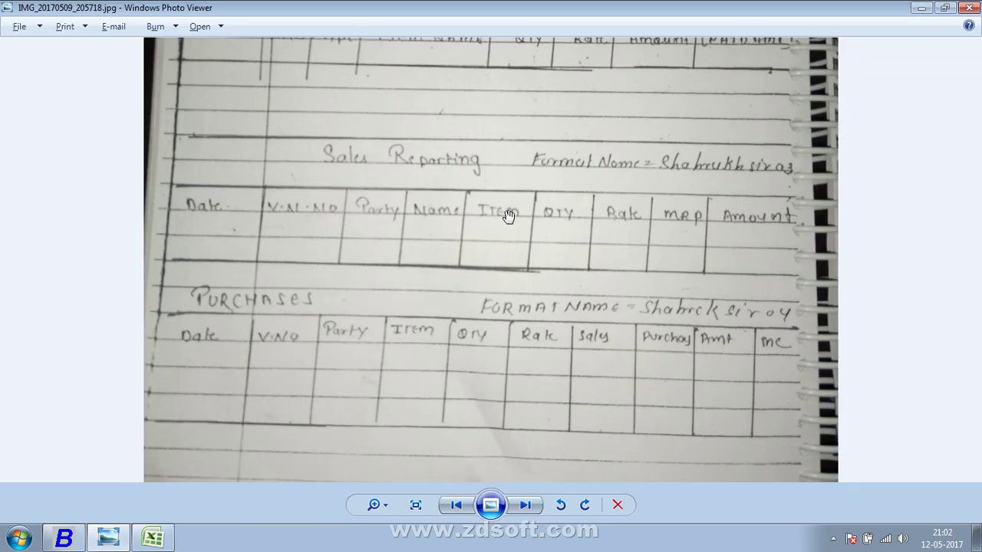
key("alt+Tab")
type("QTY")
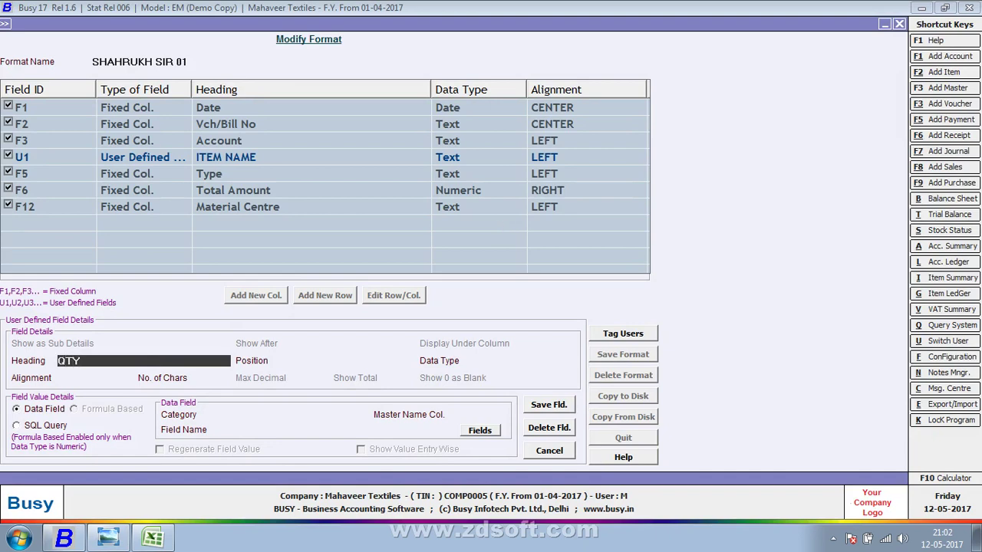
Step: Position the QTY column after U1, the ITEM NAME column
key("Return")
key("Down")
key("Down")
key("Down")
key("Down")
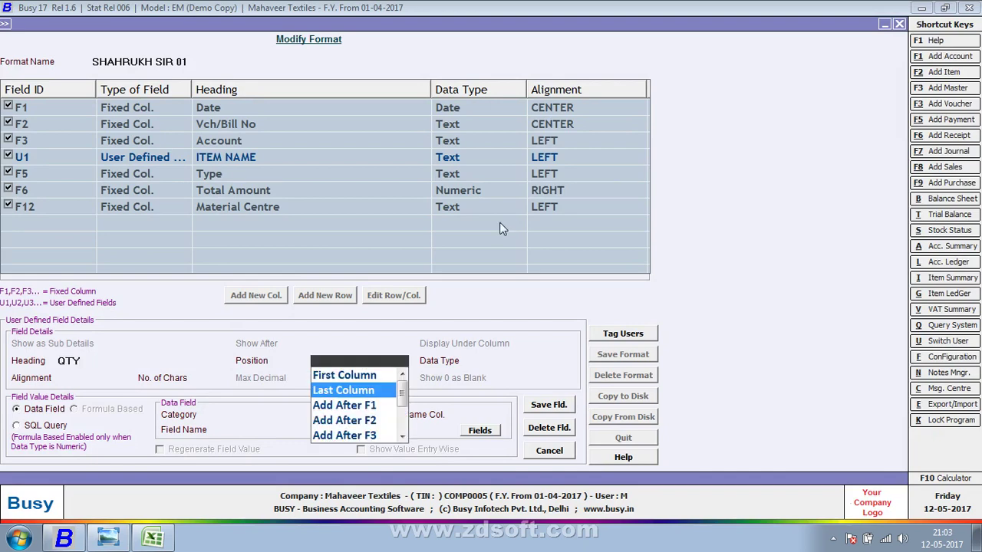
key("Down")
key("Down")
key("Down")
key("Down")
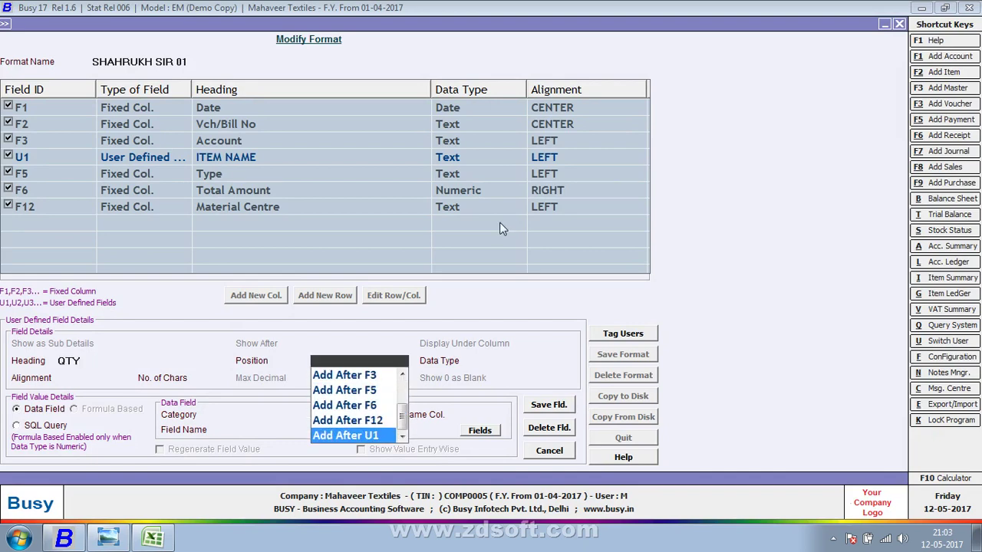
key("Return")
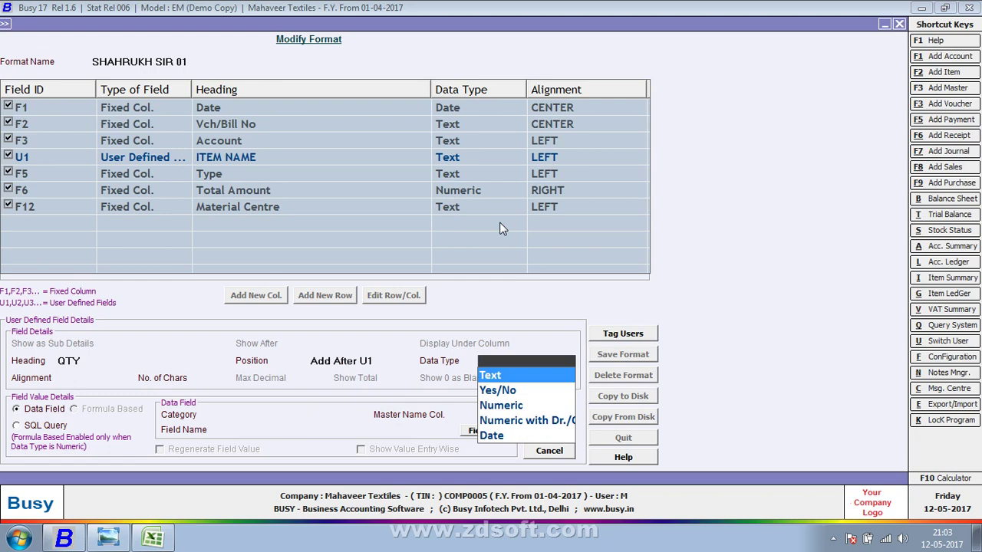
Step: Make the QTY column Numeric with 16 characters and 2 maximum decimals, showing its total and displaying zero as blank
key("Down")
key("Down")
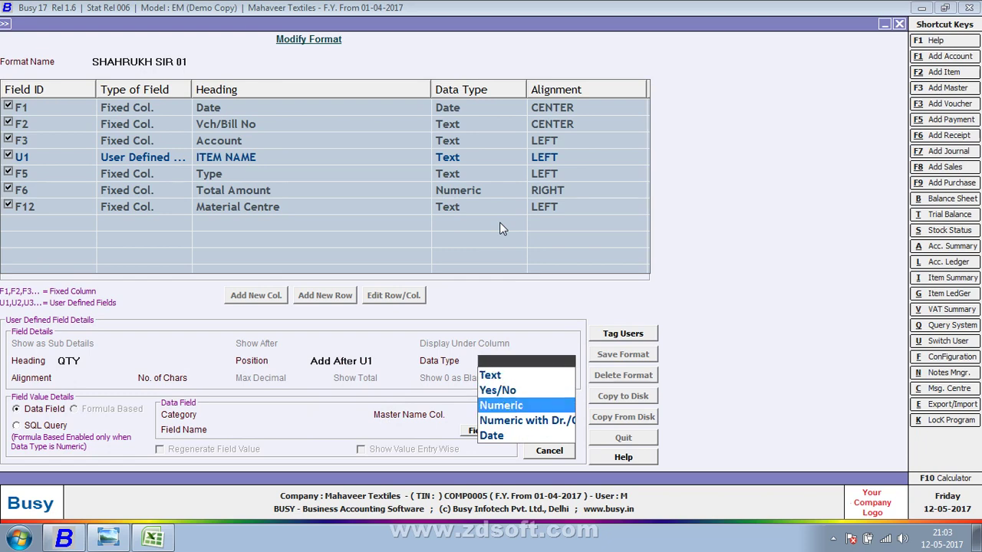
key("Return")
key("Return")
key("Return")
key("Return")
key("Return")
key("Return")
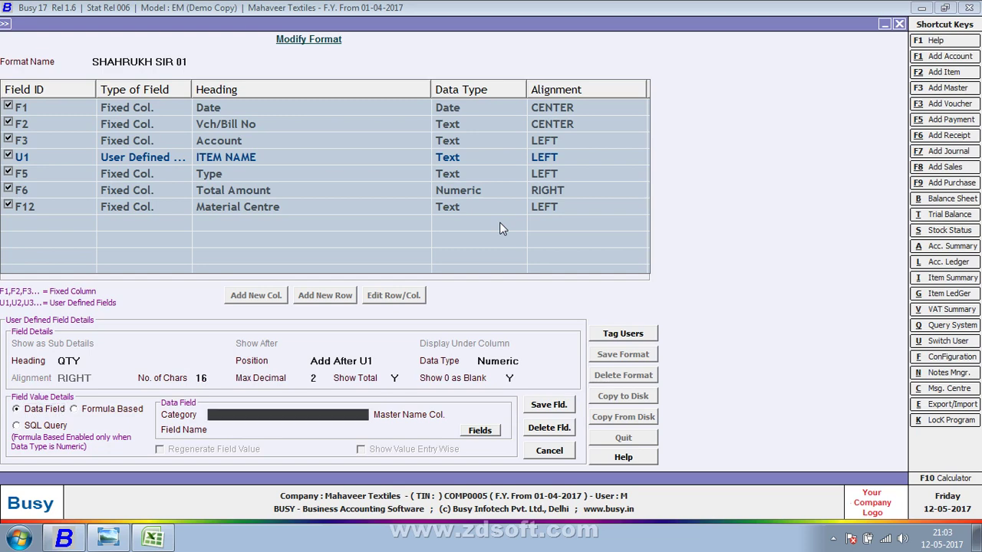
key("Down")
key("Down")
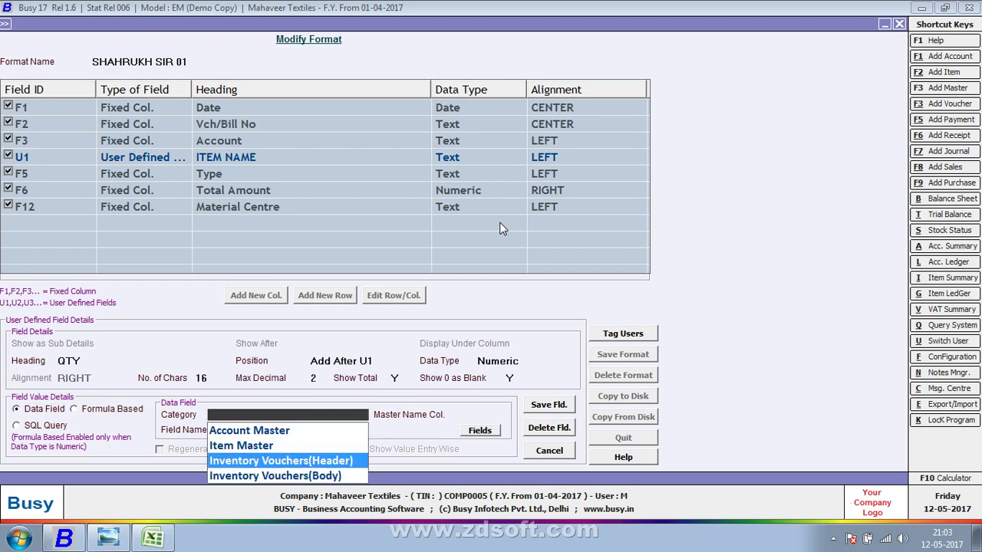
key("Return")
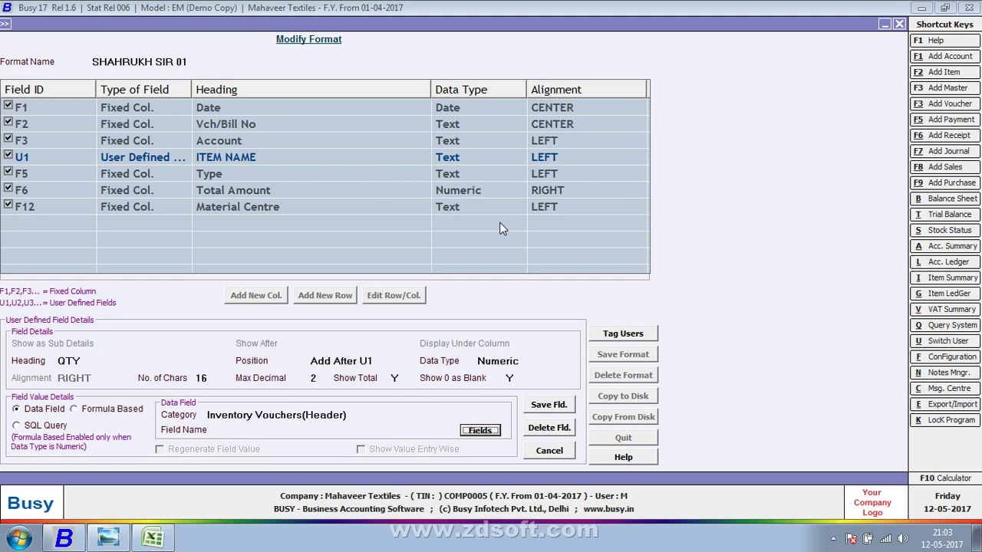
key("Return")
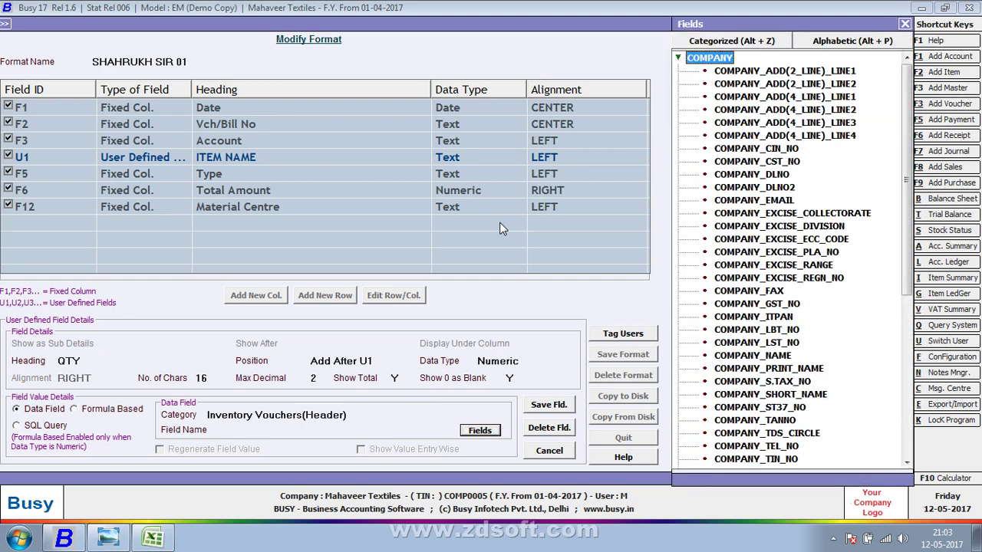
key("Down")
key("Down")
key("Down")
key("Down")
key("Down")
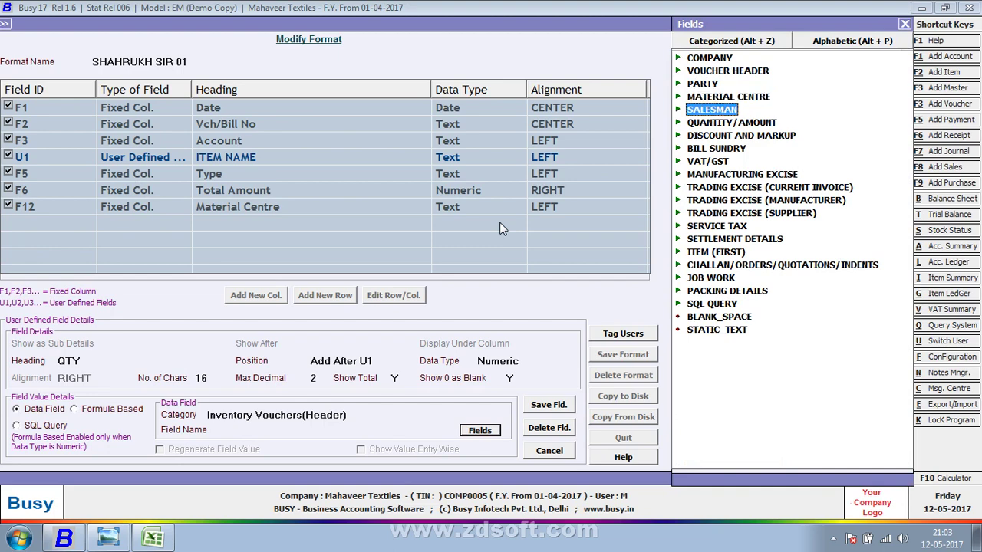
key("Return")
key("Down")
key("Down")
key("Down")
key("Down")
key("Down")
key("Down")
key("Down")
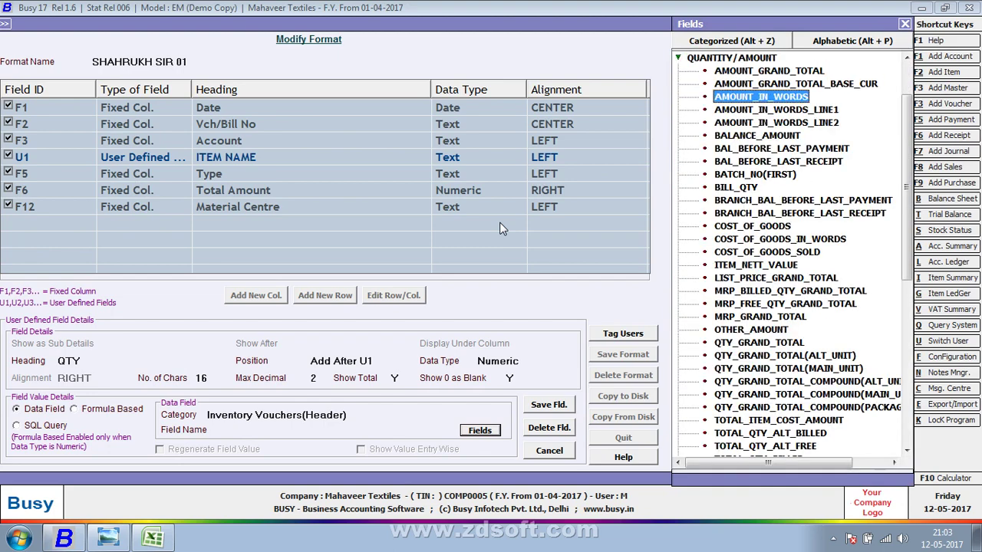
key("Up")
key("Up")
key("Up")
key("Up")
key("Up")
key("Up")
key("Up")
key("Up")
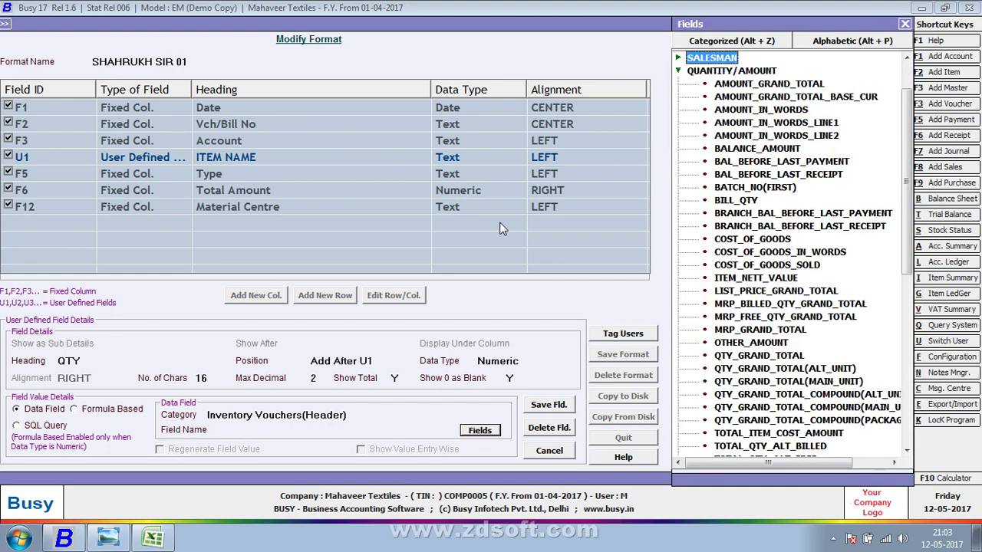
key("Down")
key("Return")
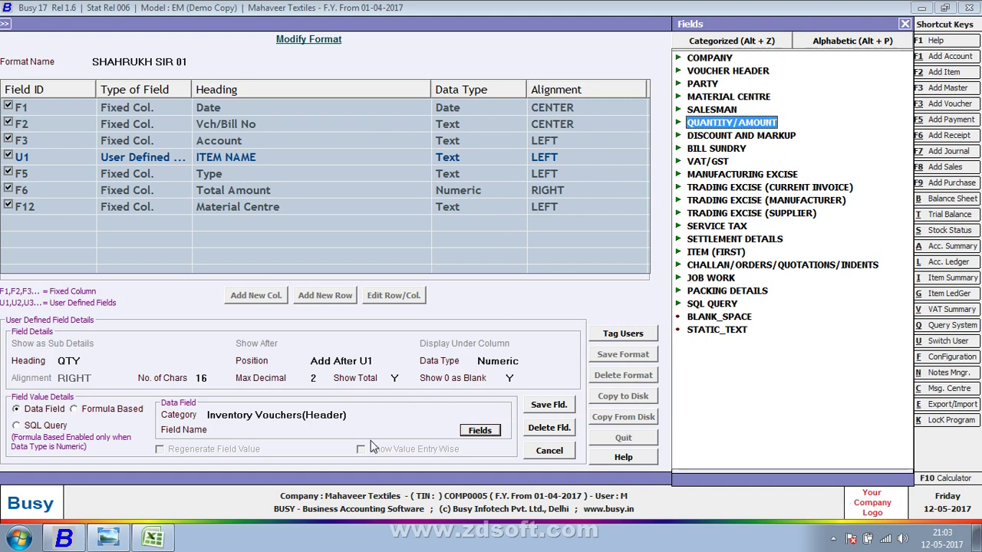
left_click(905, 23)
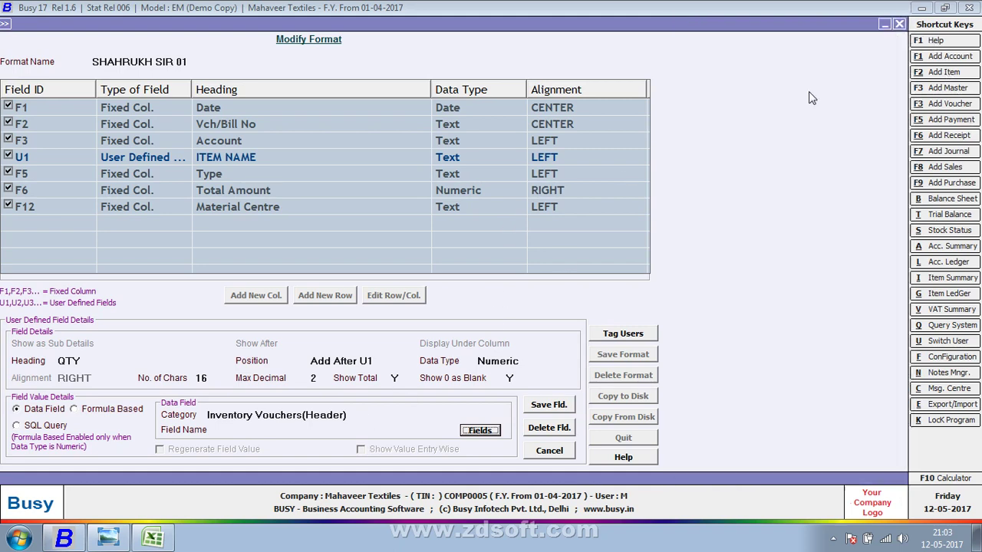
Step: Source the QTY column from the QUANTITY field of Inventory Vouchers(Body) and save the column details
left_click(365, 414)
left_click(322, 476)
left_click(479, 433)
left_click(480, 431)
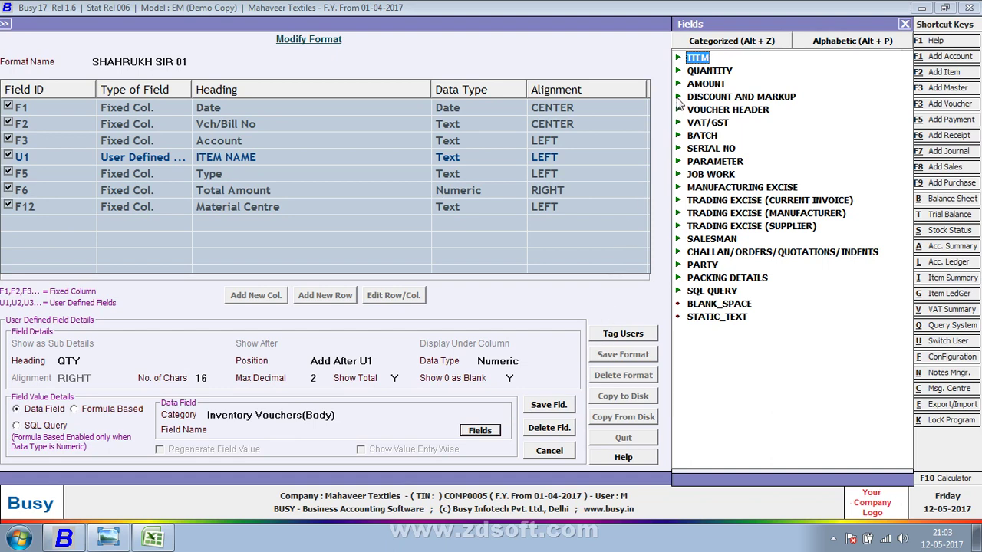
double_click(692, 74)
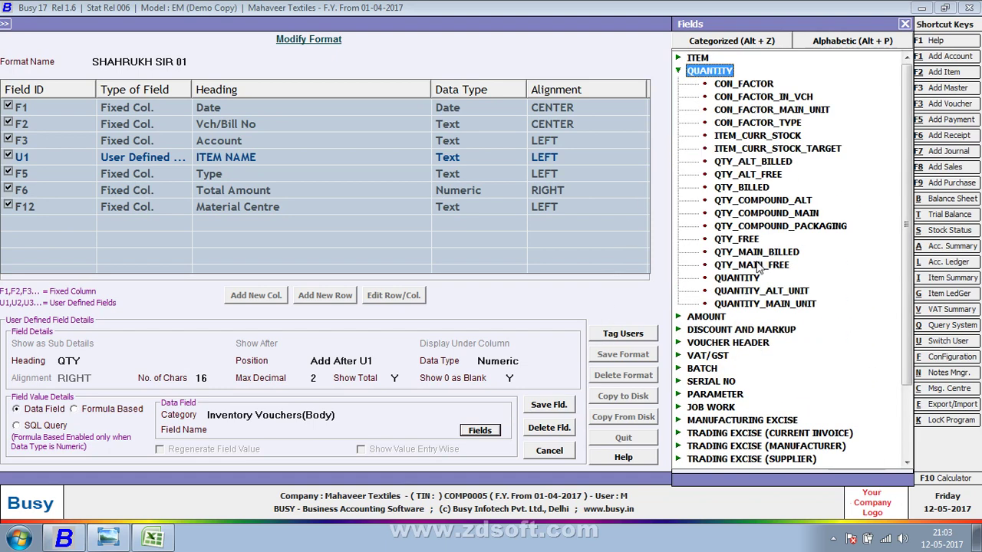
double_click(748, 277)
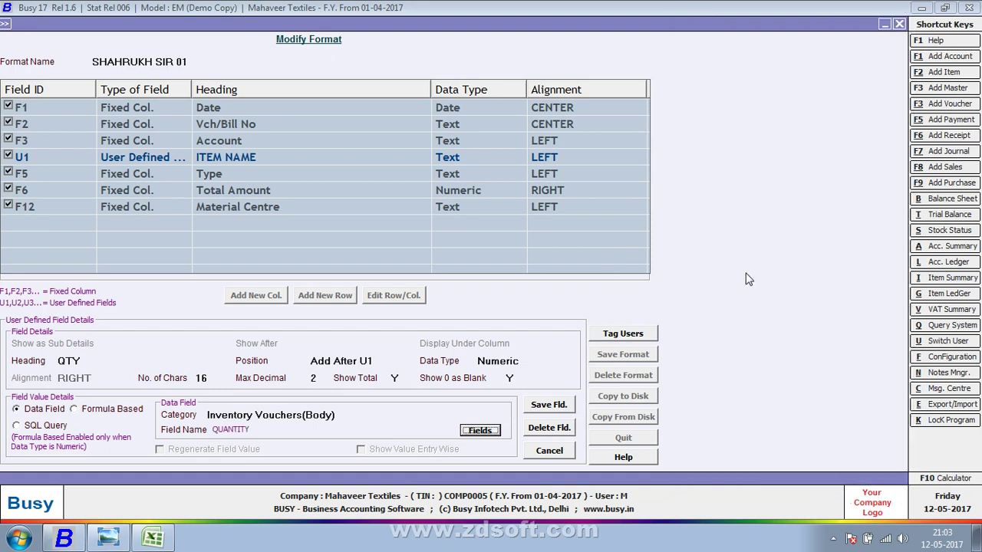
left_click(564, 404)
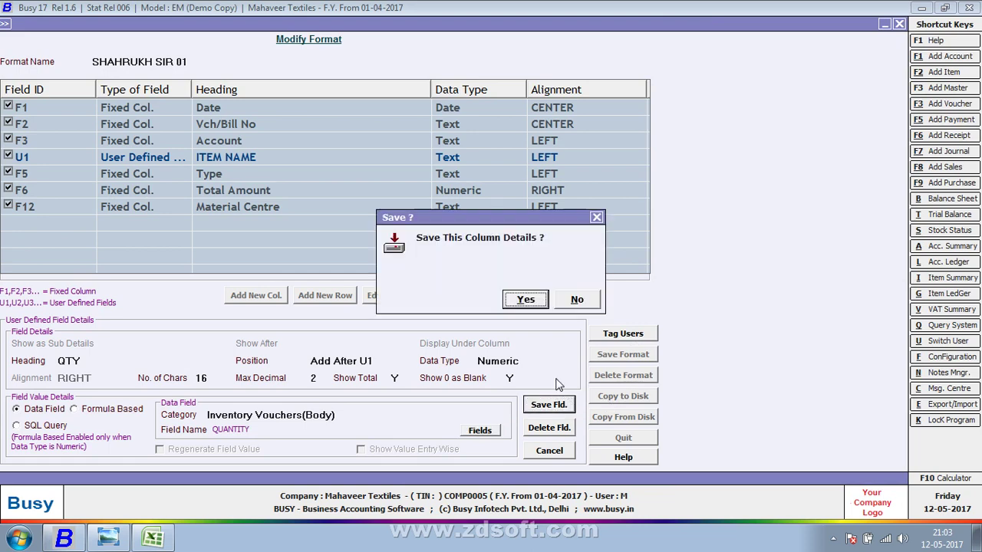
left_click(526, 301)
Step: Save the custom format and regenerate the Sales Register with it for the same period
left_click(623, 354)
left_click(528, 300)
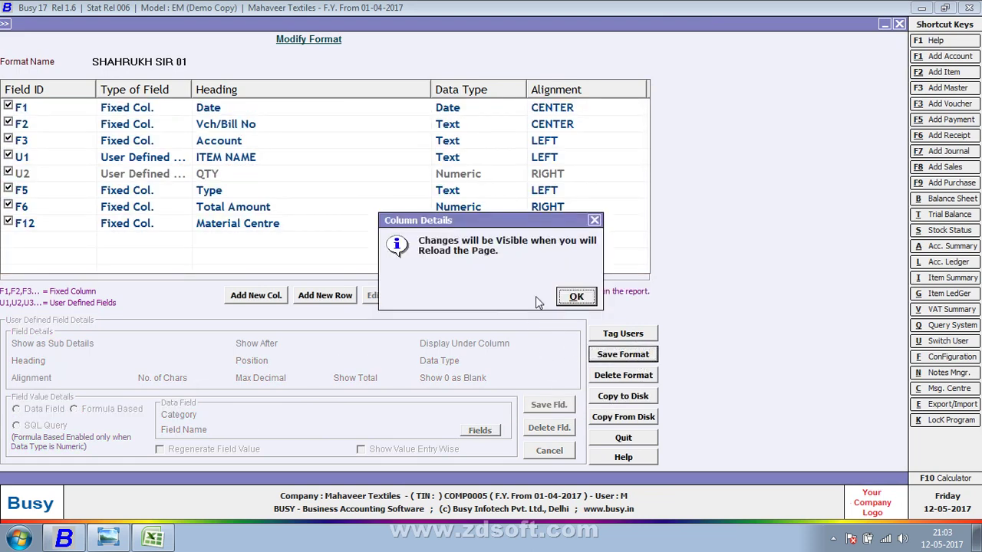
left_click(575, 297)
key("Escape")
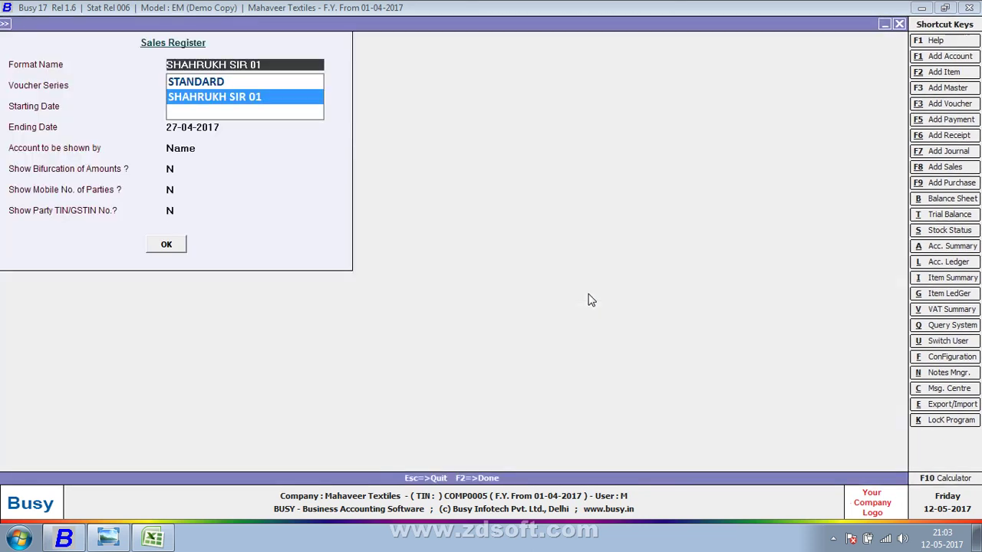
key("F2")
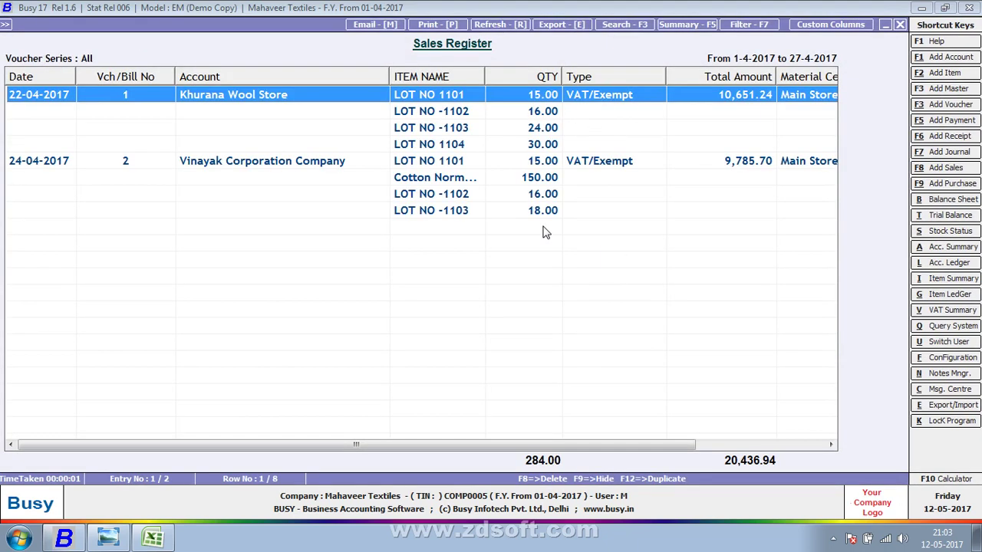
Step: Check the handwritten sales layout and start a new column headed RATE in the custom format
key("alt+Tab")
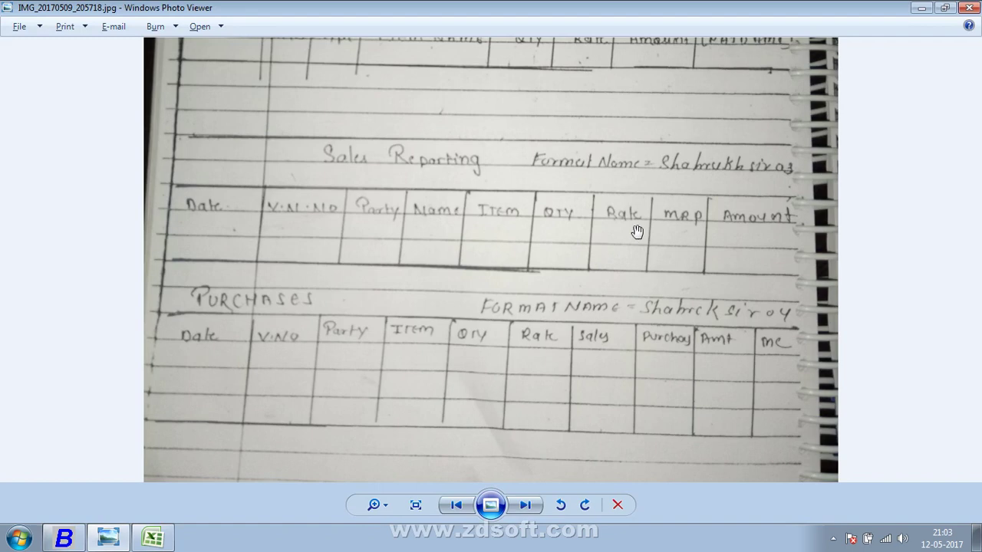
key("alt+Tab")
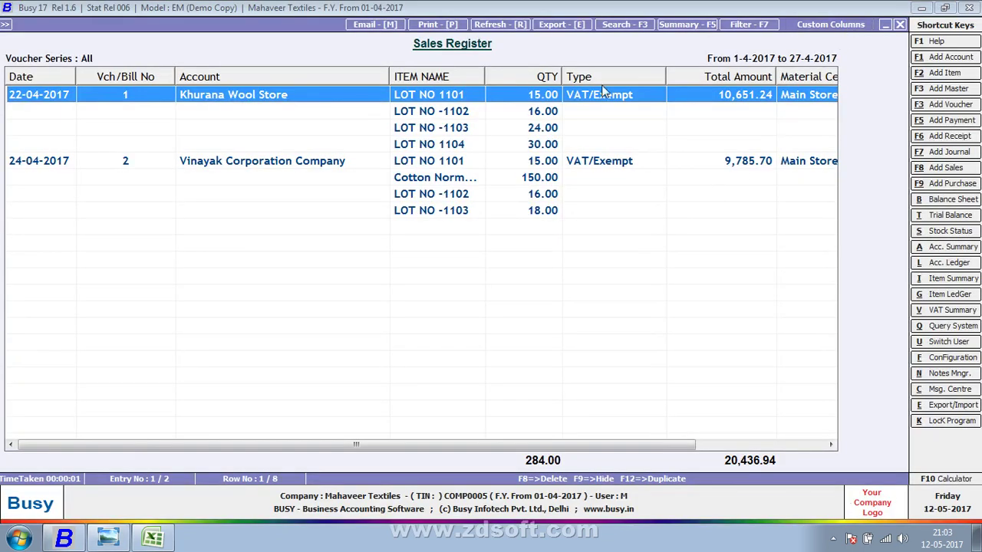
left_click(848, 28)
left_click(255, 295)
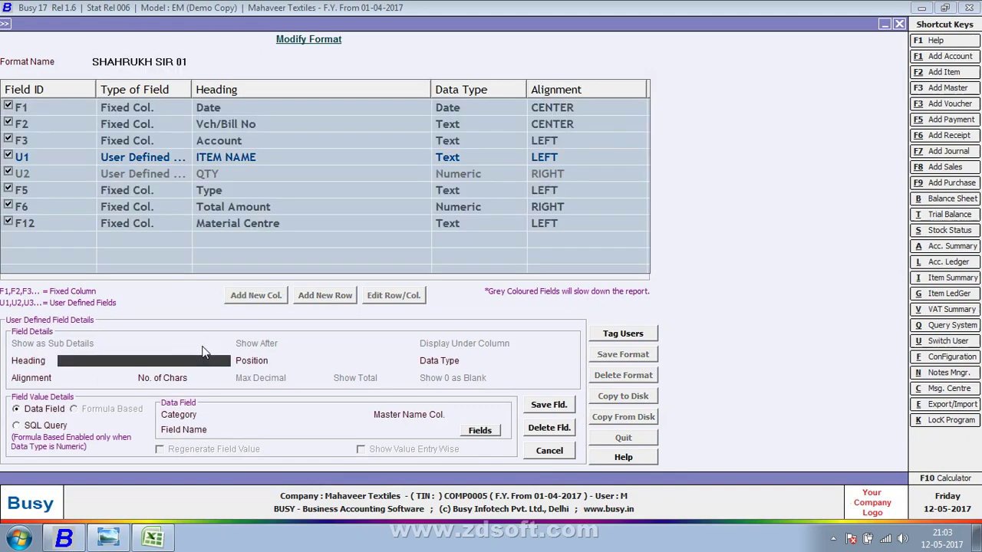
type("RATE")
key("Return")
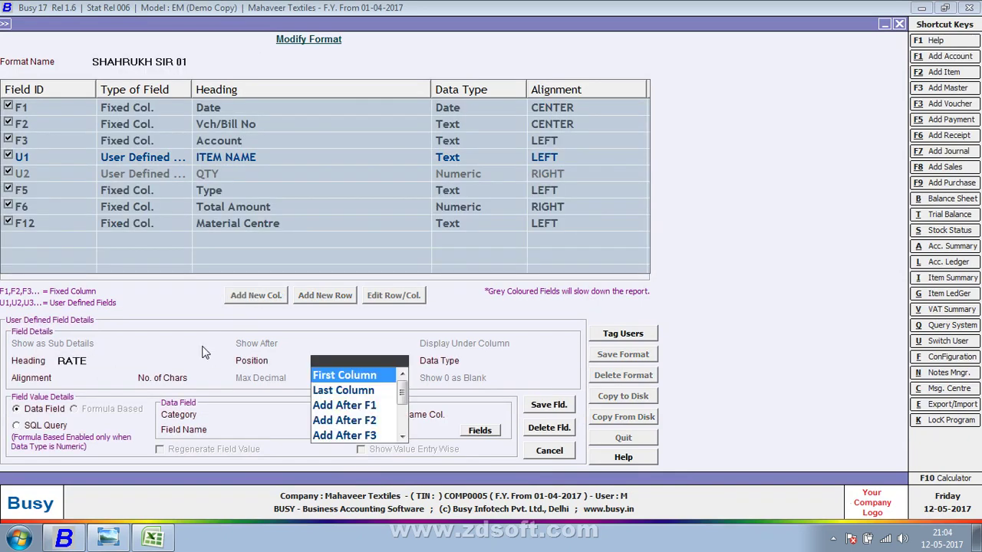
Step: Position the RATE column after U2, the QTY column
key("Down")
key("Down")
key("Down")
key("Down")
key("Down")
key("Down")
key("Down")
key("Down")
key("Down")
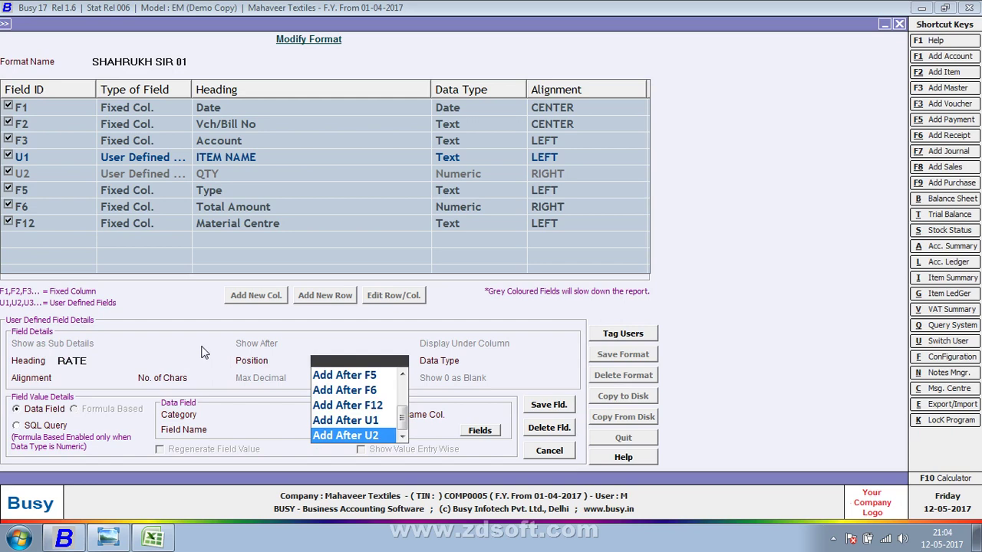
key("Return")
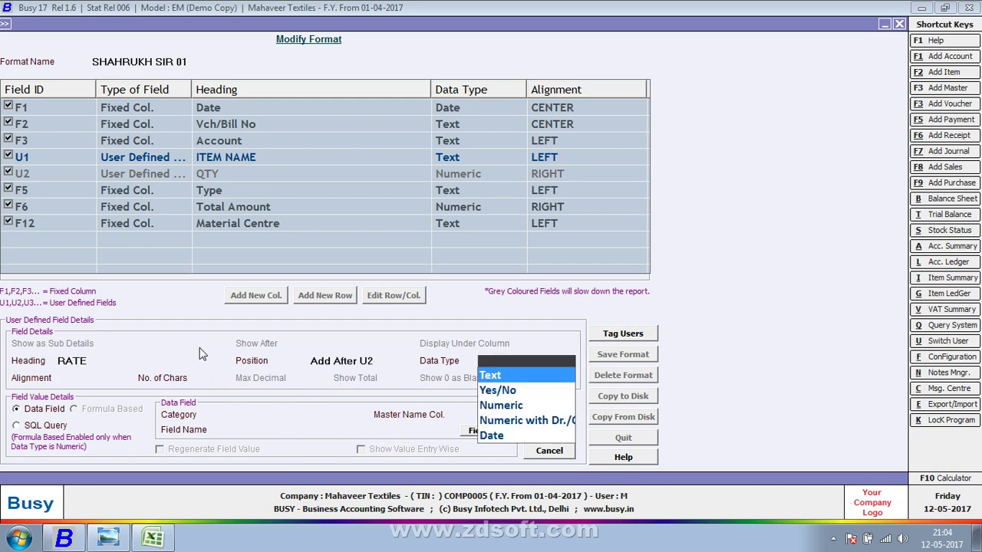
Step: Make the RATE column Numeric with 16 characters and 2 maximum decimals, showing its total and displaying zero as blank
key("Down")
key("Down")
key("Return")
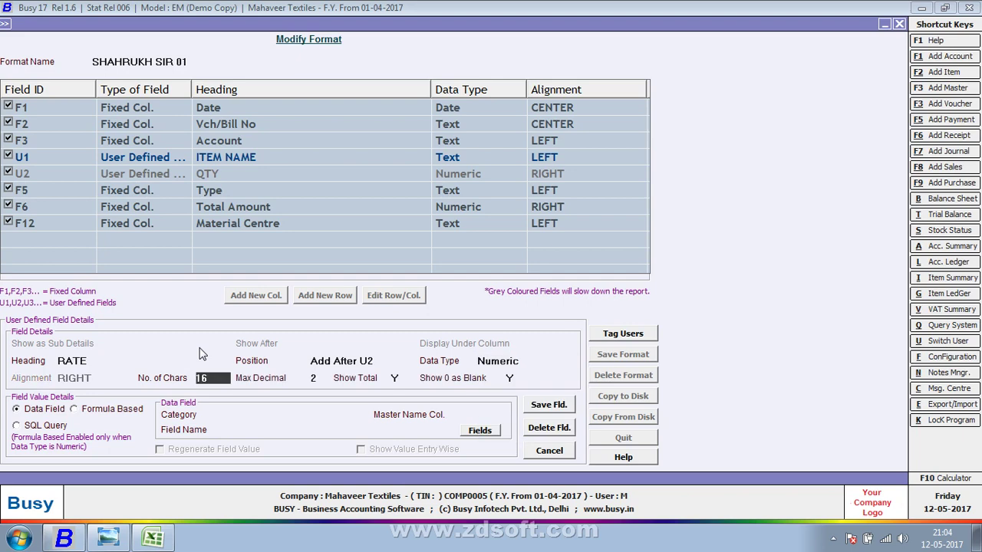
key("Return")
key("Return")
key("Return")
key("Return")
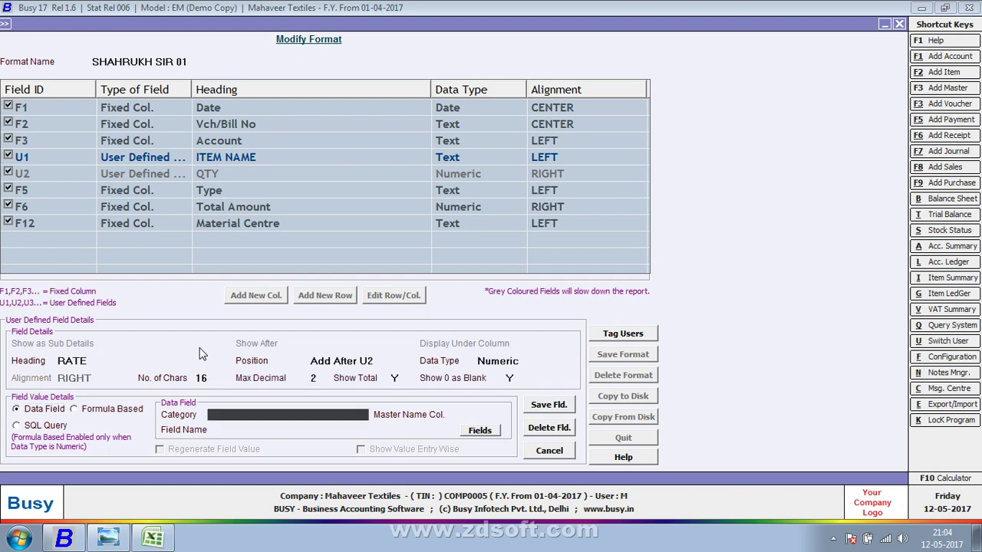
key("Down")
key("Down")
key("Return")
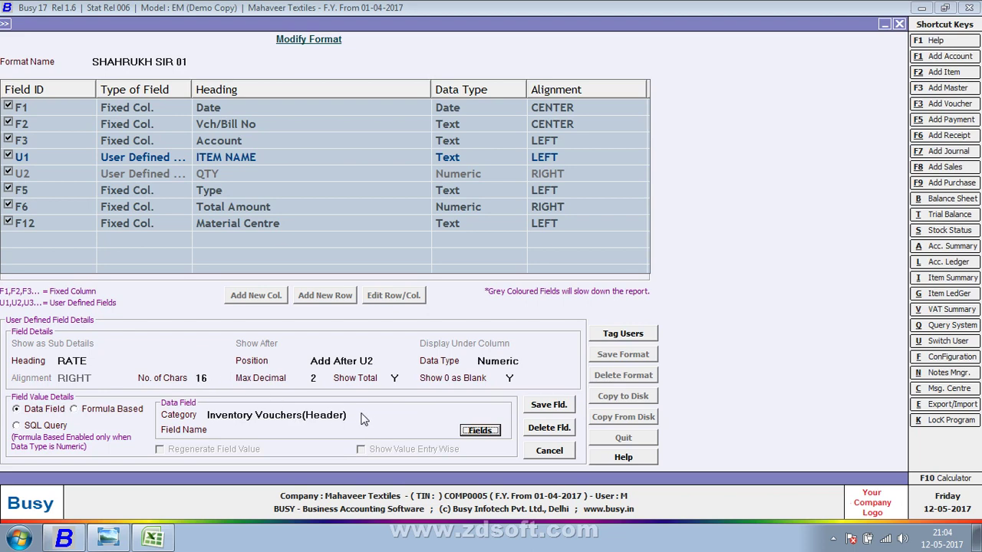
key("Return")
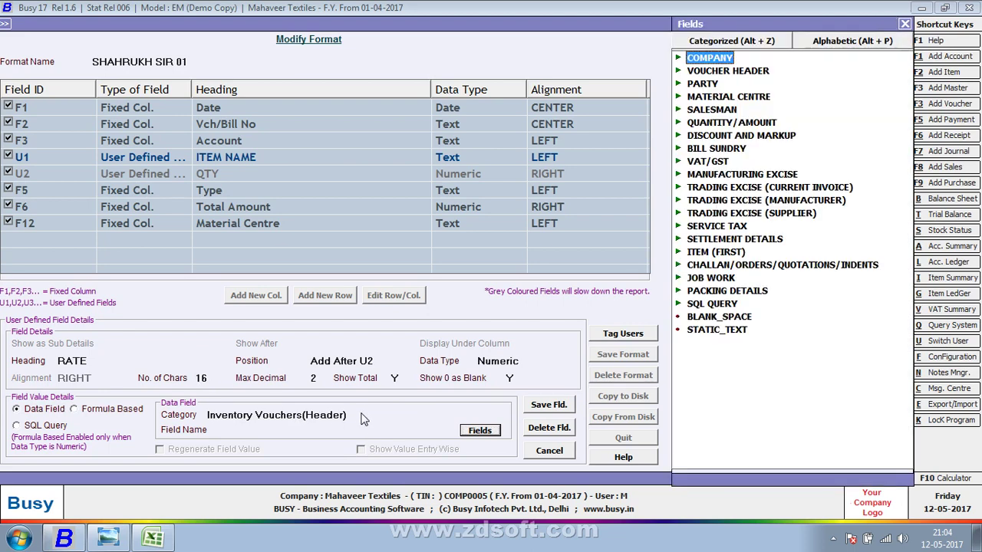
left_click(905, 24)
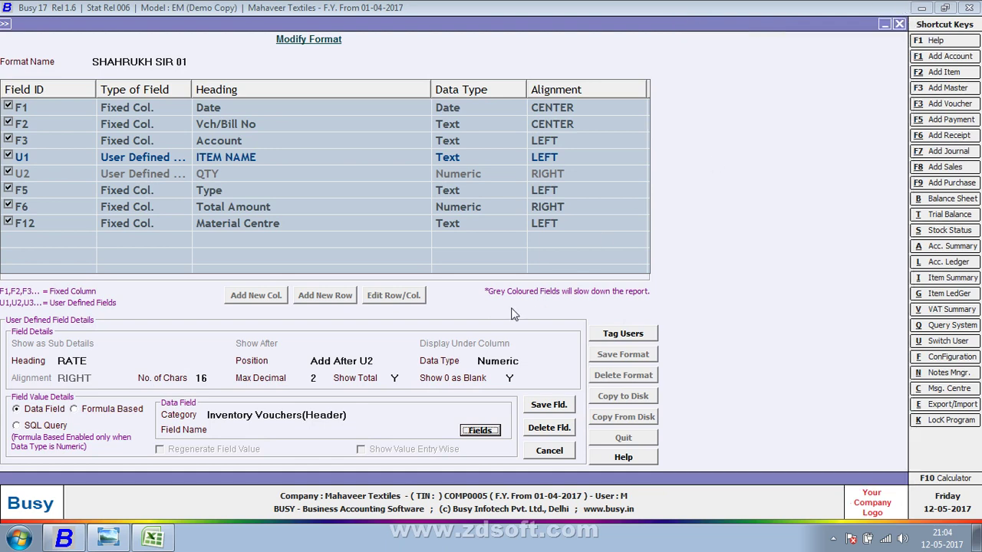
Step: Source the RATE column from the ITEM_SALE_PRICE field of Inventory Vouchers(Body) and save the column details
left_click(356, 415)
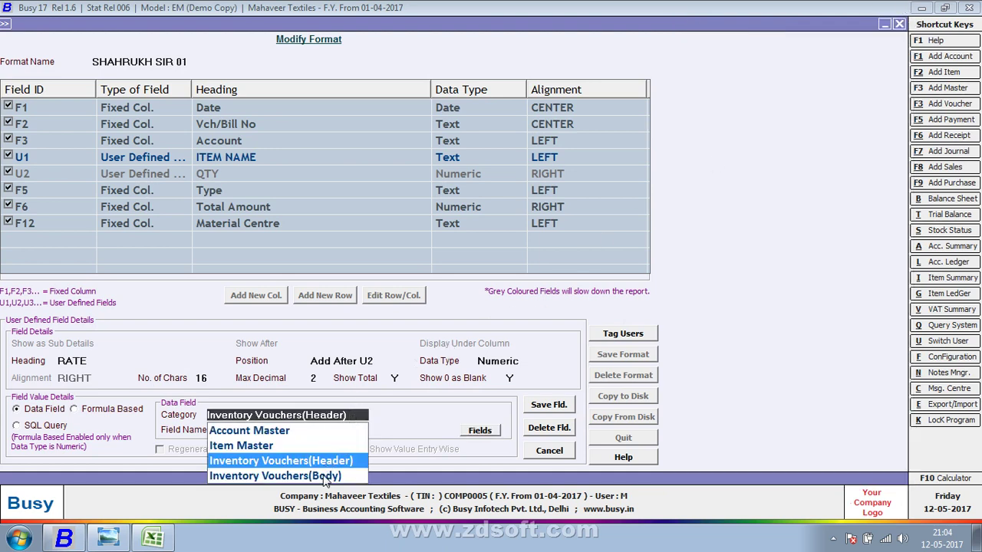
left_click(326, 476)
left_click(485, 432)
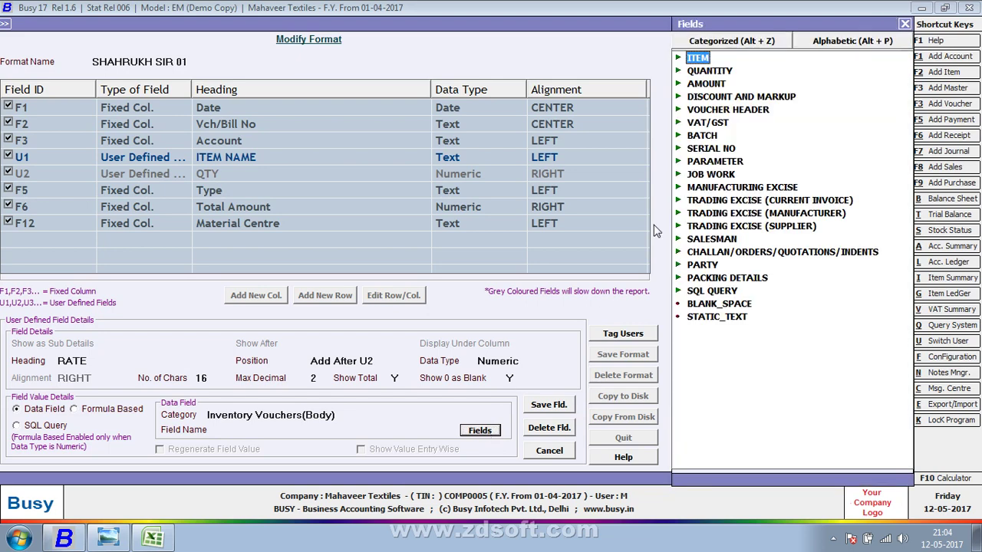
double_click(692, 61)
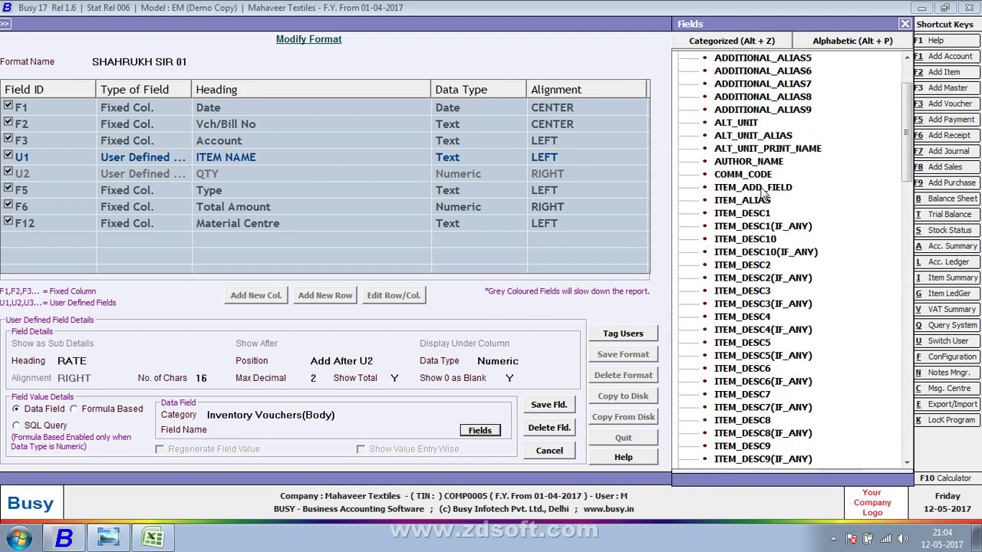
double_click(692, 58)
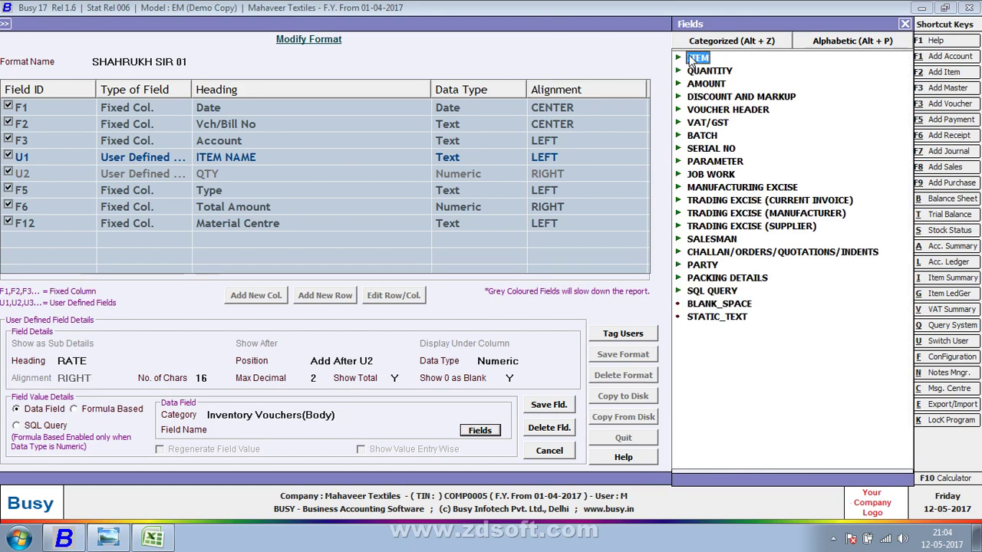
double_click(692, 58)
scroll(750, 192, "down", 8)
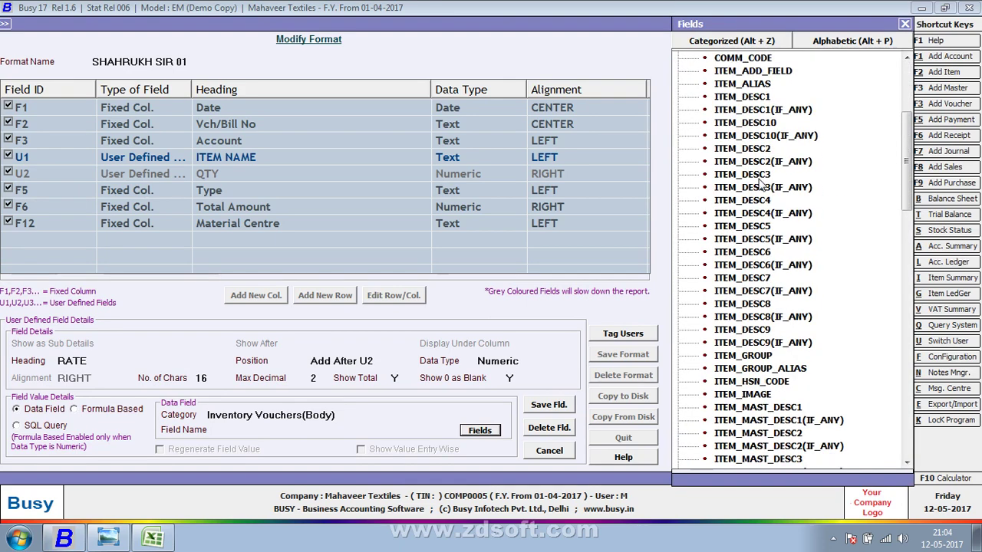
scroll(751, 193, "down", 11)
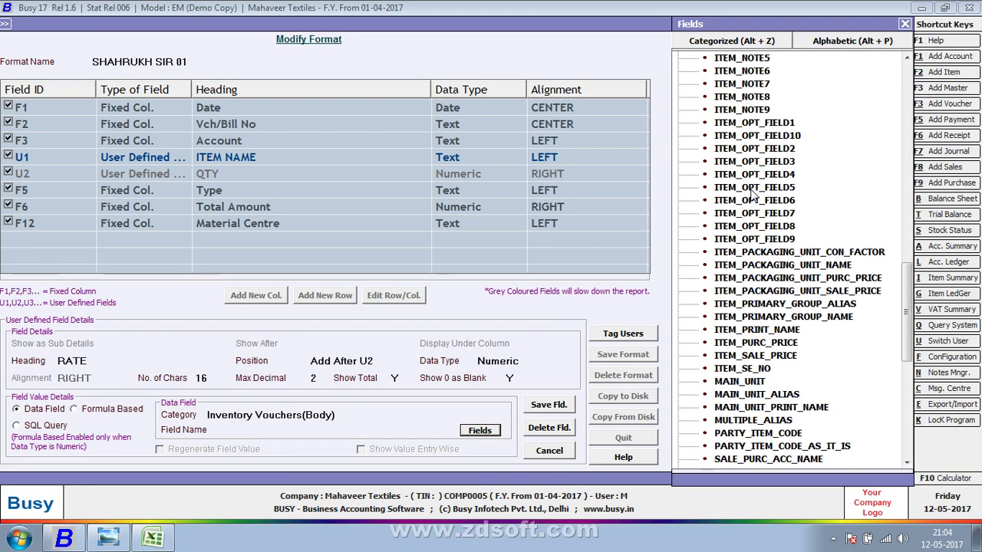
left_click(762, 357)
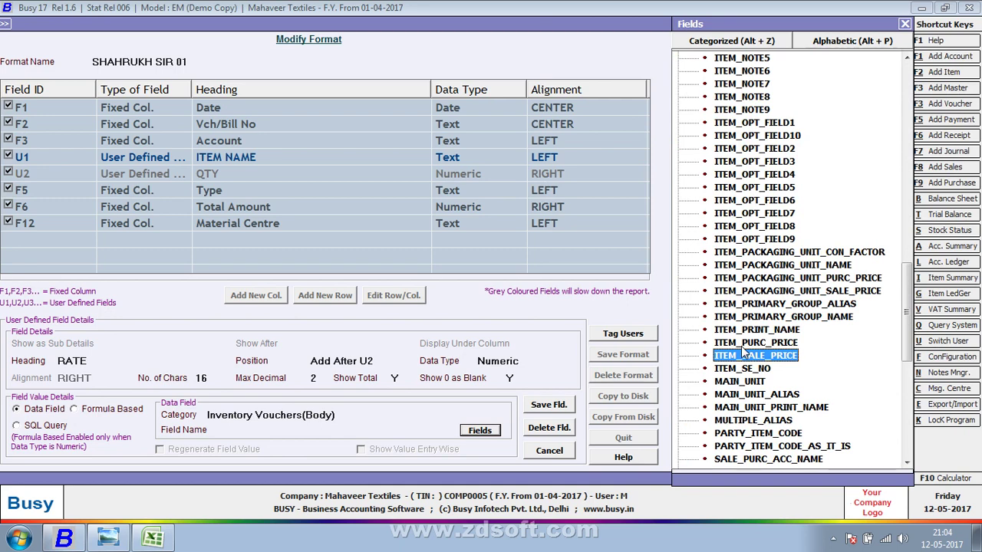
double_click(742, 349)
left_click(548, 404)
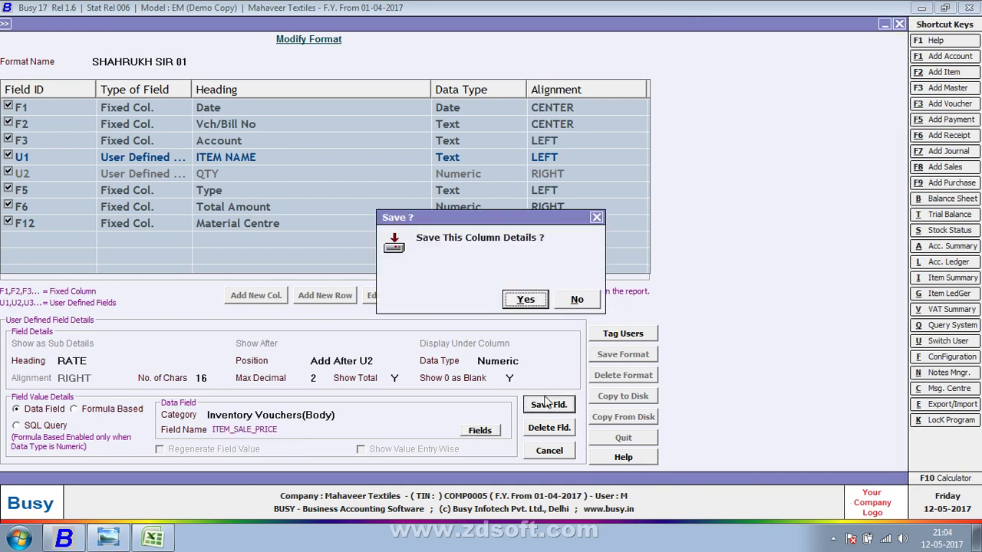
left_click(528, 302)
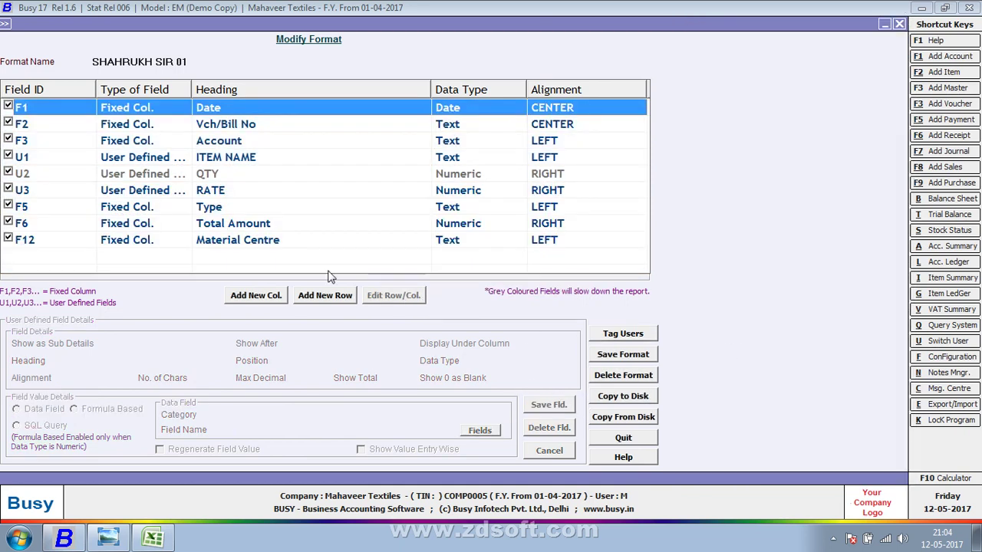
Step: Start a new column headed MRP in the custom format and position it after U3, the RATE column
left_click(249, 297)
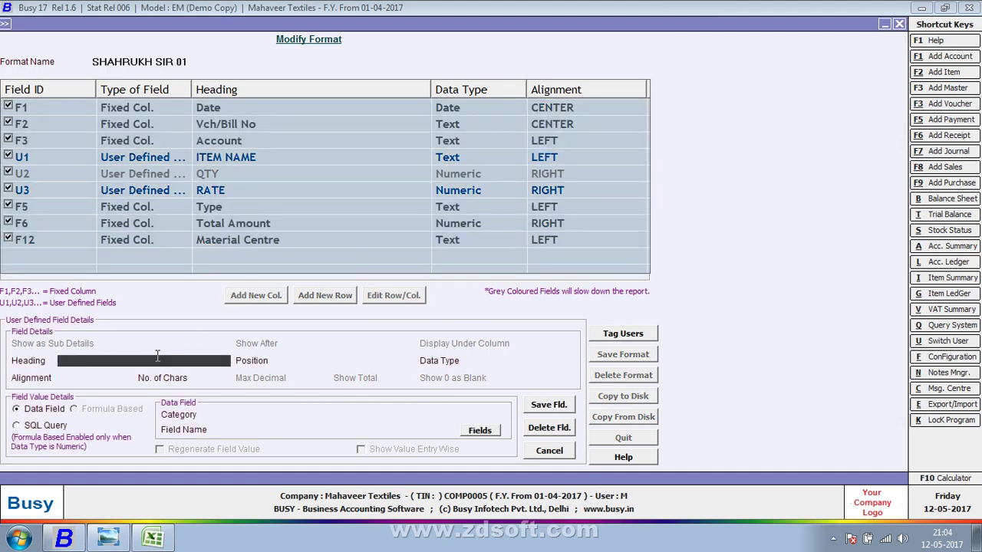
type("MRP")
key("Return")
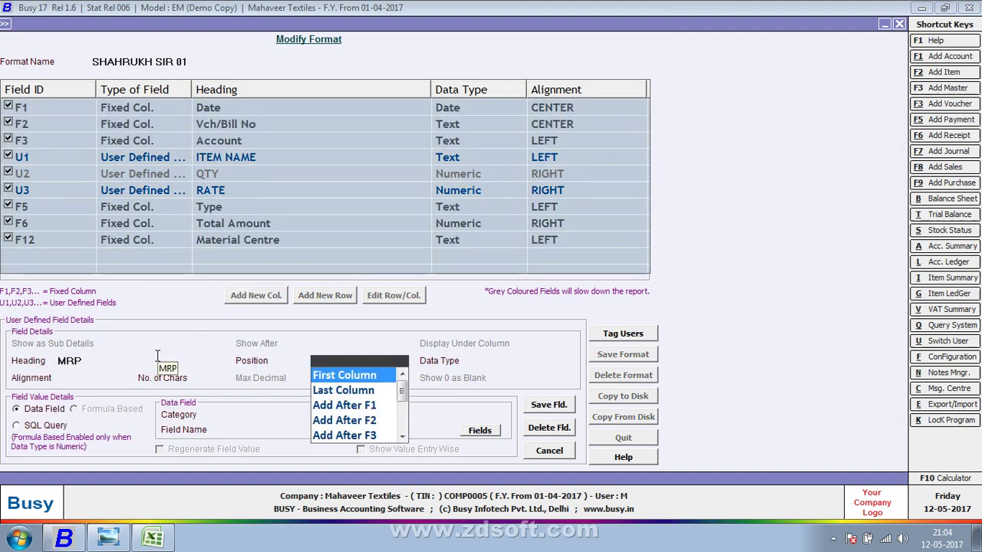
key("Down")
key("Down")
key("Down")
key("Down")
key("Down")
key("Down")
key("Down")
key("Down")
key("Down")
key("Down")
key("Return")
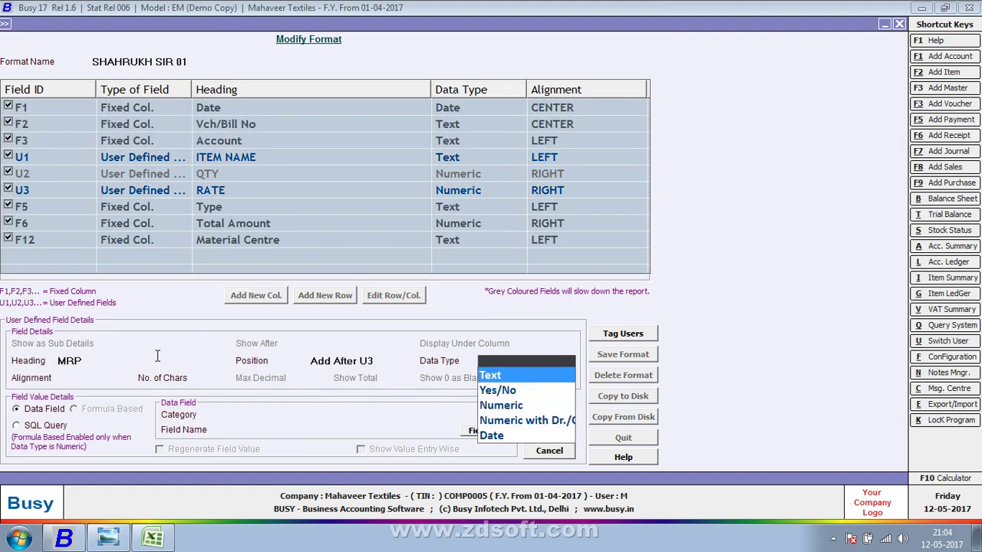
key("Return")
key("Return")
key("Return")
key("Return")
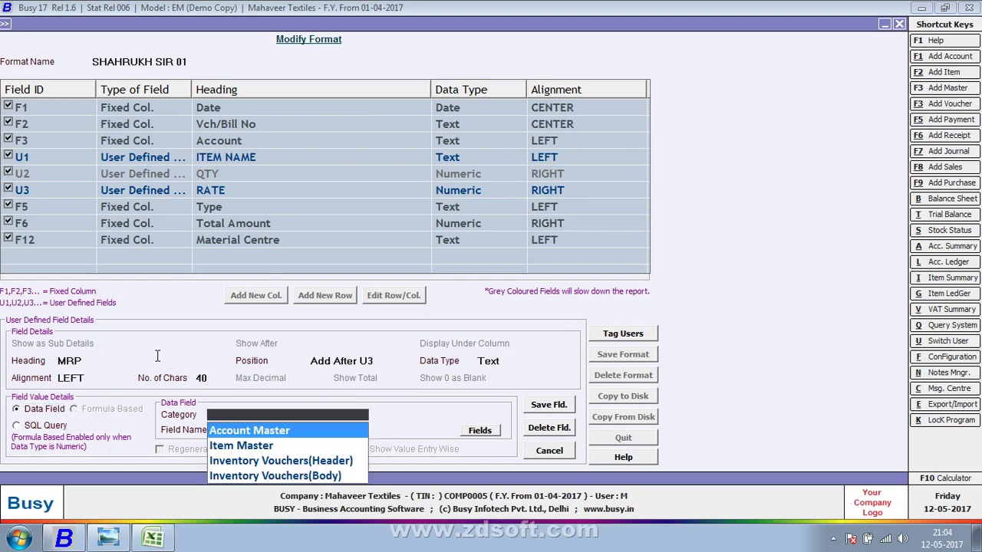
key("Down")
key("Down")
key("Down")
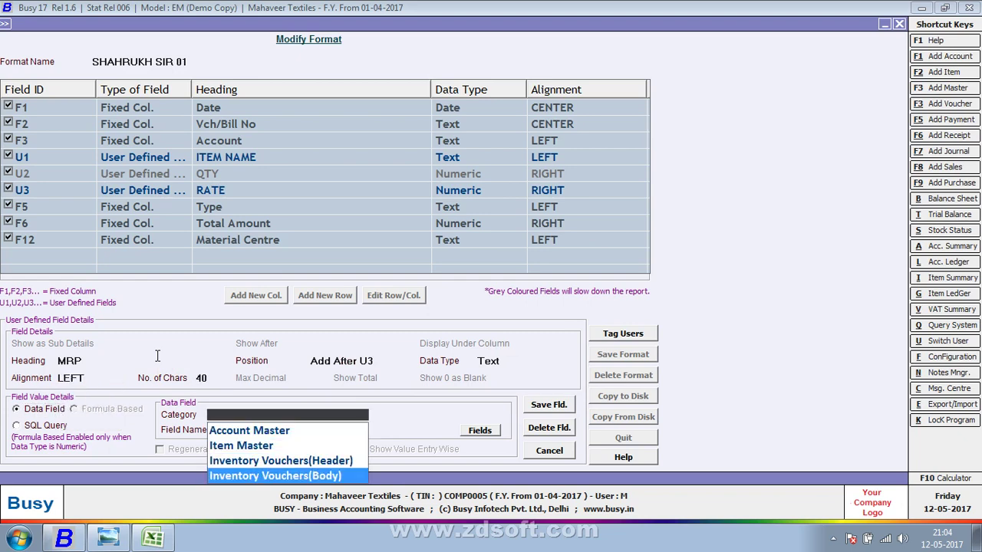
key("Escape")
key("Escape")
key("Escape")
key("Escape")
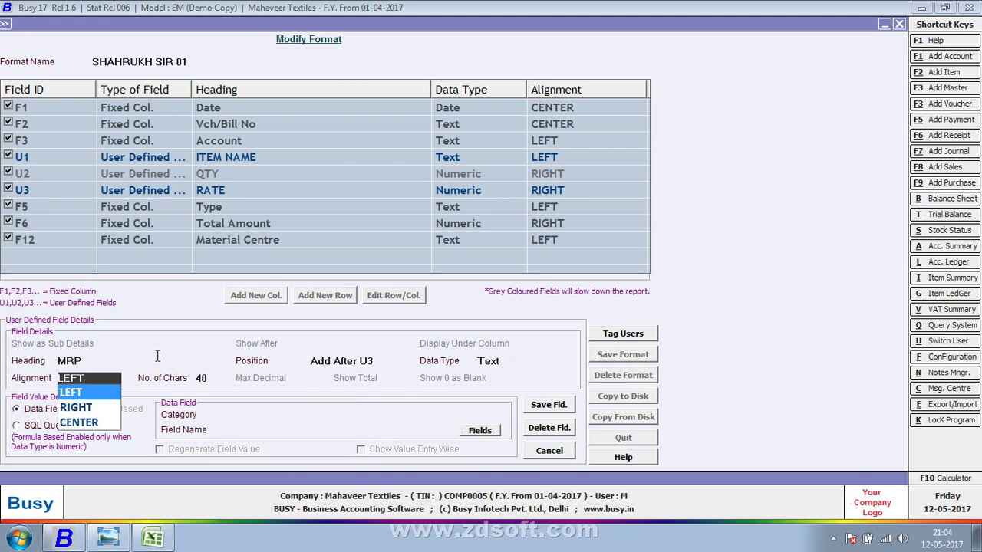
Step: Make the MRP column Numeric with 16 characters and 2 maximum decimals, showing its total and displaying zero as blank
key("Down")
key("Down")
key("Return")
key("Return")
key("Return")
key("Return")
key("Return")
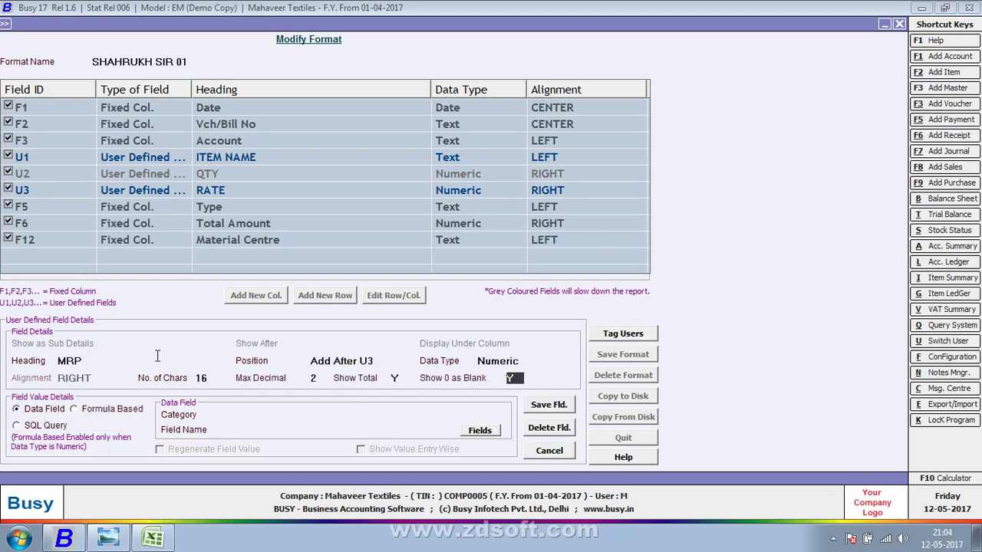
Step: Set the MRP column's data field category to Inventory Vouchers(Body)
key("Down")
key("Down")
key("Down")
key("Return")
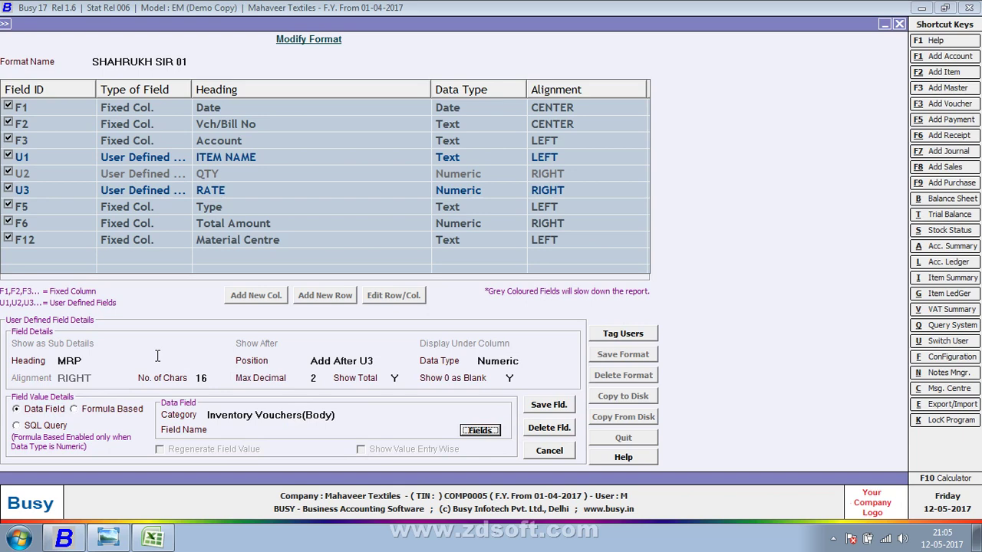
Step: Choose ITEM_MRP from the ITEM group as the MRP column's source field and save the column details
key("Return")
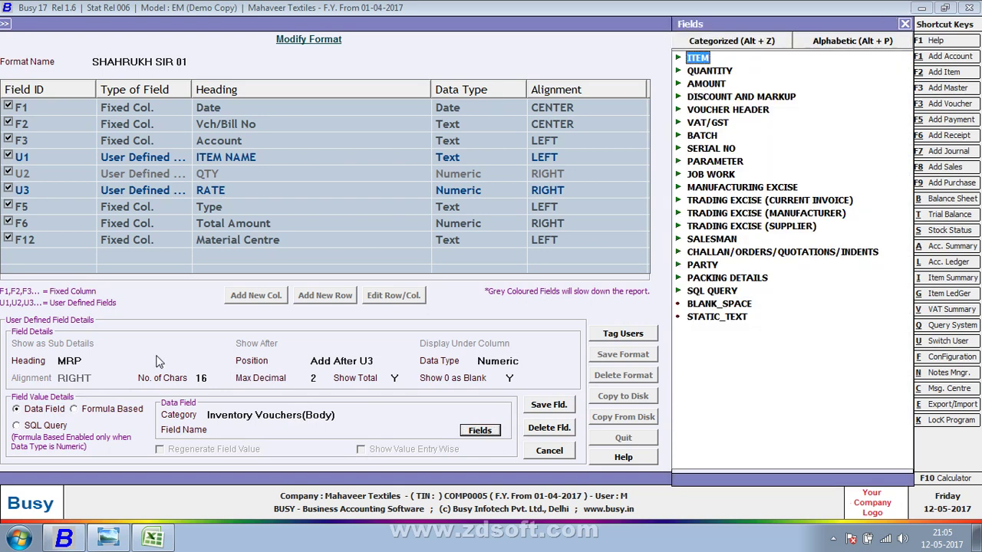
key("Right")
key("Down")
key("Down")
key("Down")
key("Down")
key("Down")
key("Down")
key("Down")
key("Down")
key("Down")
key("Down")
key("Down")
key("Down")
key("Down")
key("Down")
key("Down")
key("Down")
key("Down")
key("Down")
key("Down")
key("Down")
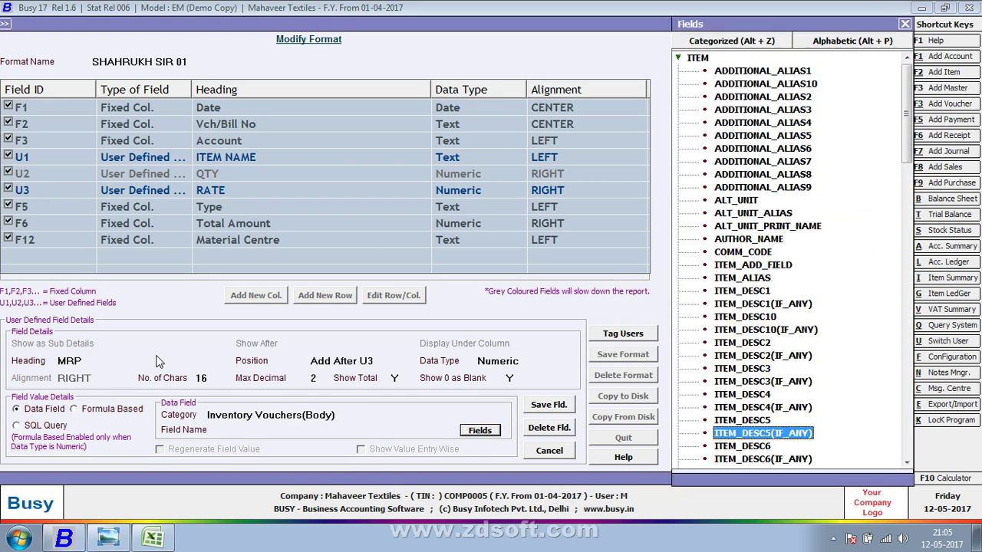
key("Down")
key("Down")
key("Down")
key("Down")
key("Down")
key("Down")
key("Down")
key("Down")
key("Down")
key("Down")
key("Down")
key("Down")
key("Down")
key("Down")
key("Down")
key("Down")
key("Down")
key("Down")
key("Down")
key("Down")
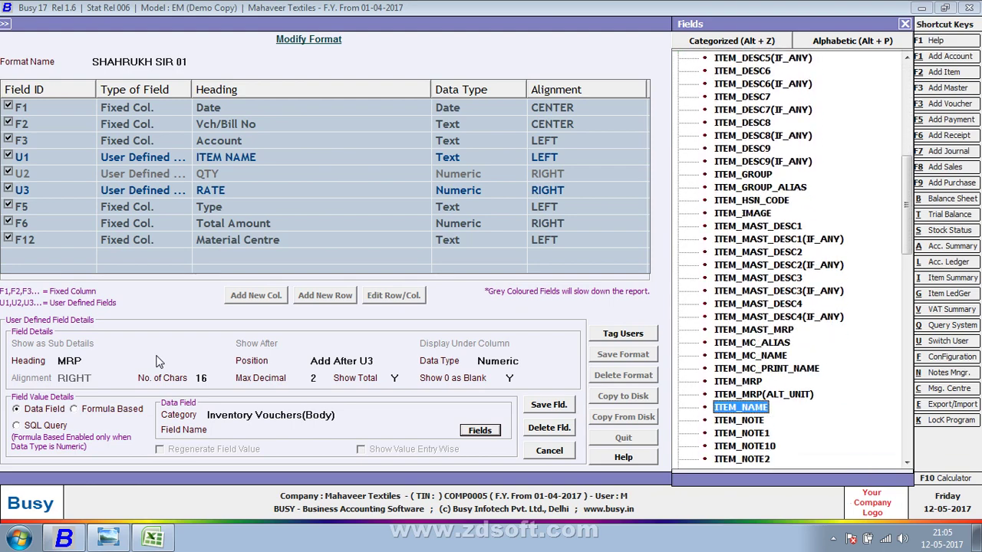
key("Up")
key("Return")
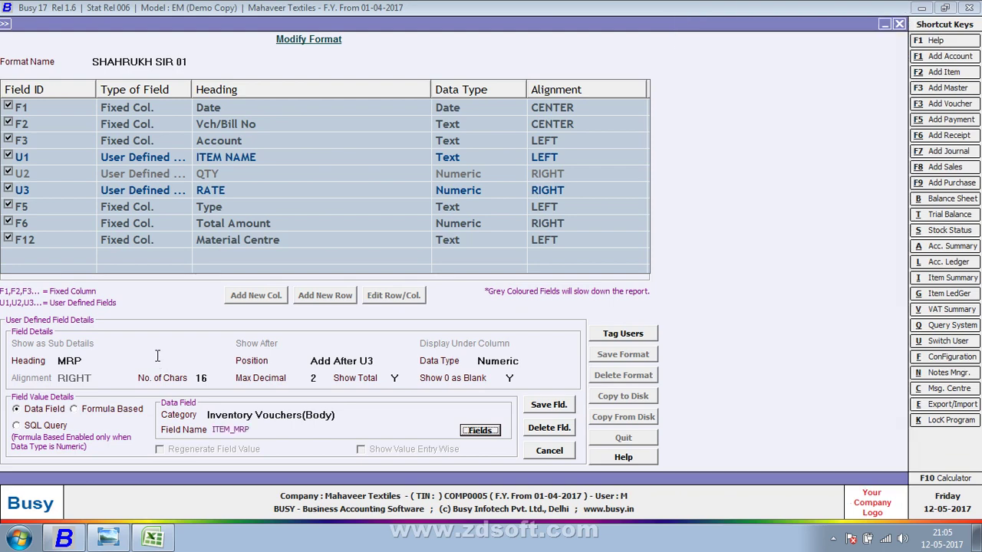
key("Escape")
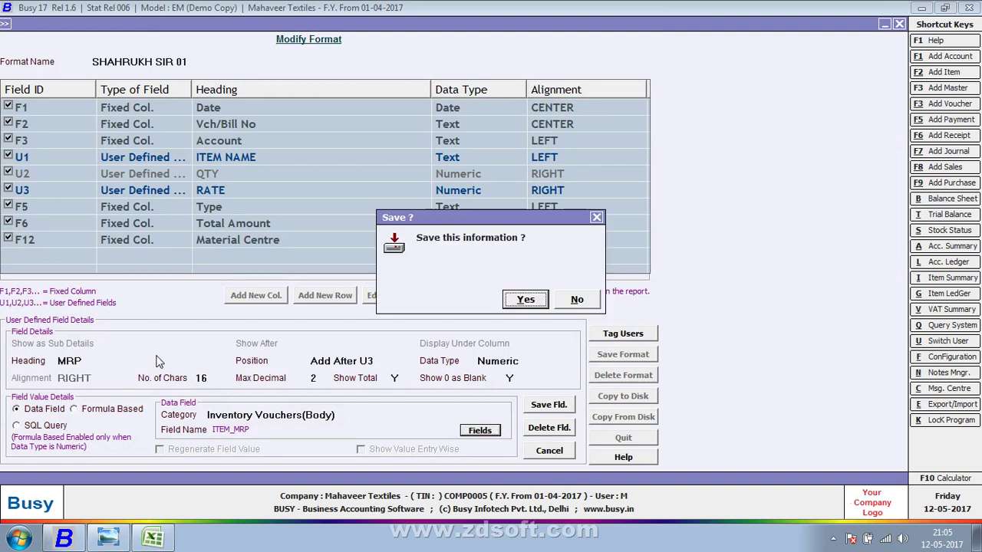
key("Return")
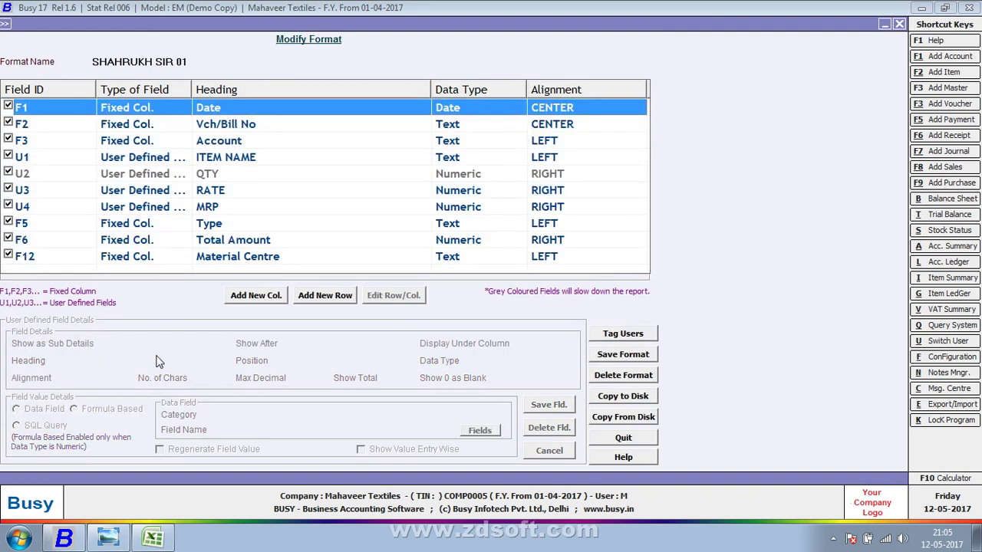
Step: Save the modified format and regenerate the Sales Register with it for 01-04-2017 to 27-04-2017
key("Escape")
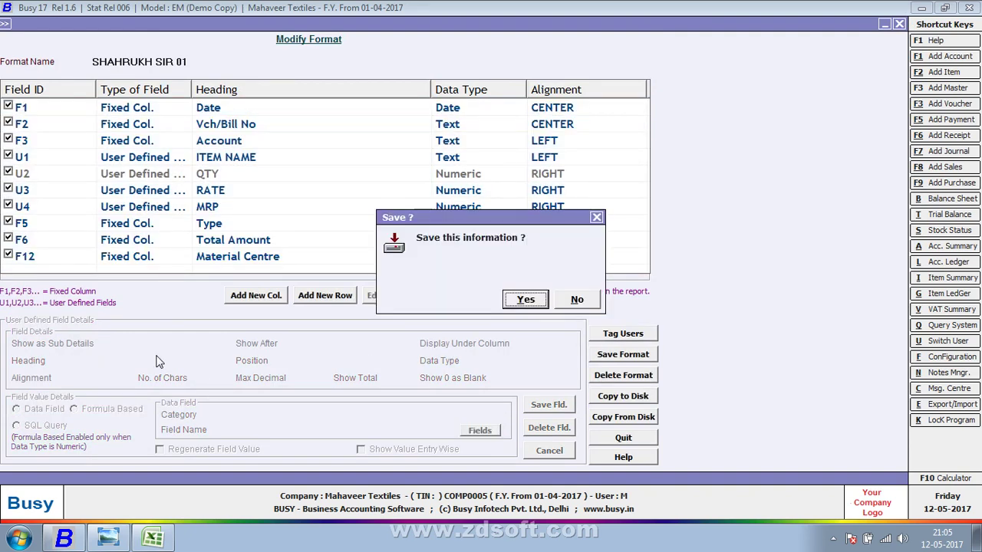
key("Return")
key("Return")
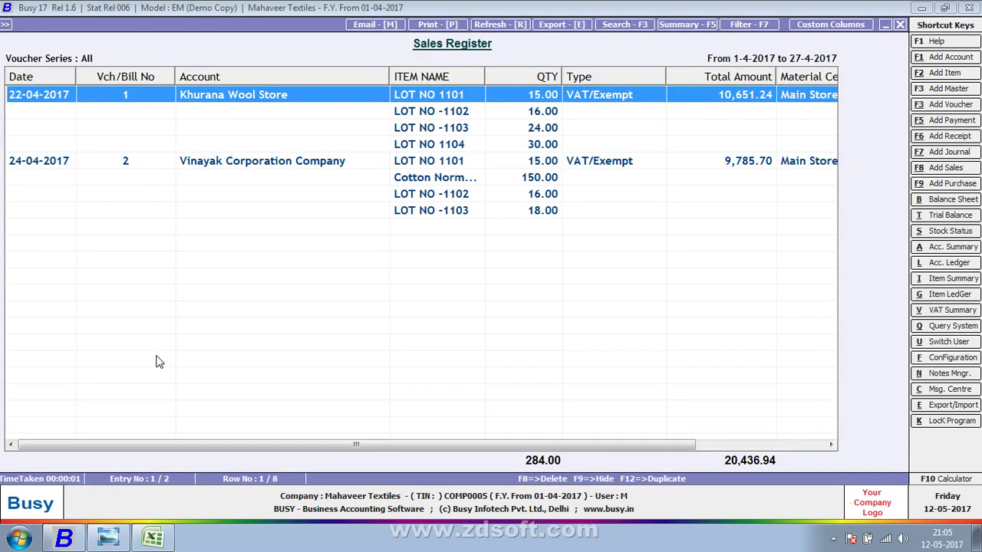
key("Escape")
key("Return")
key("Return")
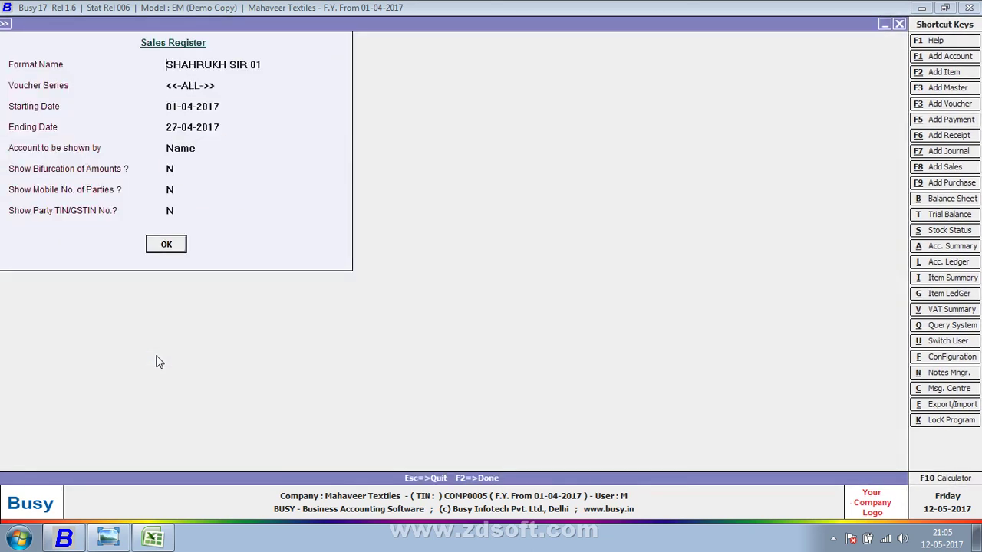
key("Return")
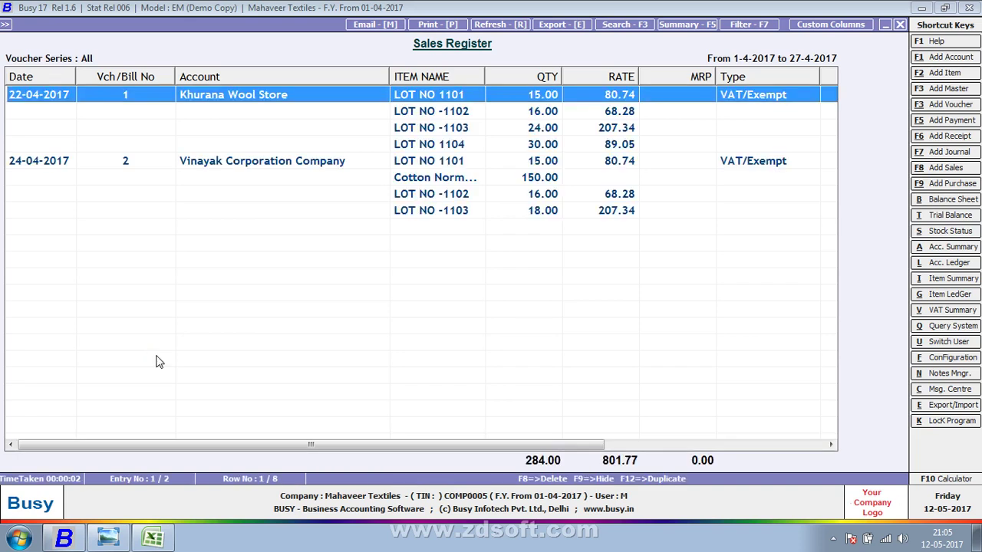
Step: Collapse the Type column in the Sales Register grid so MRP sits directly beside Total Amount
left_click_drag(364, 446, 527, 458)
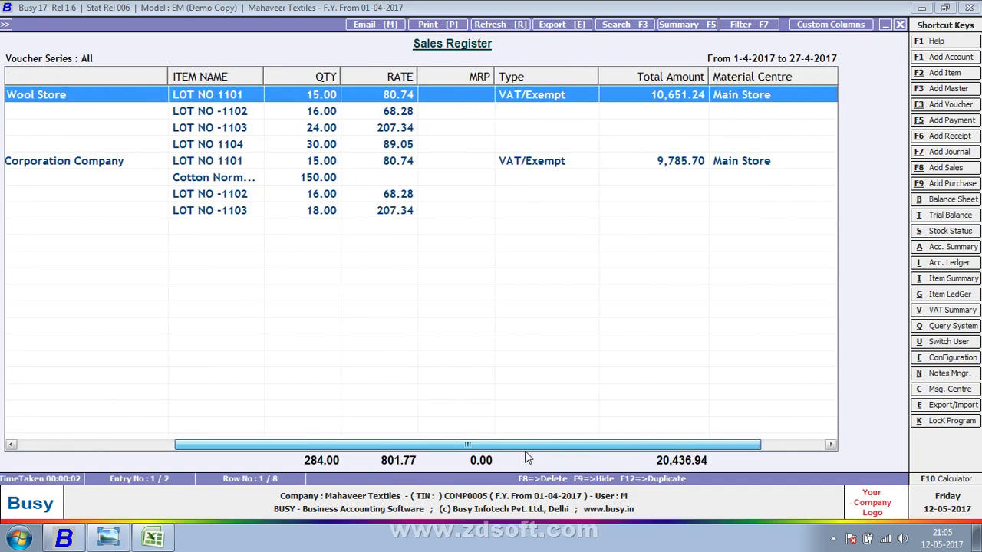
left_click(602, 76)
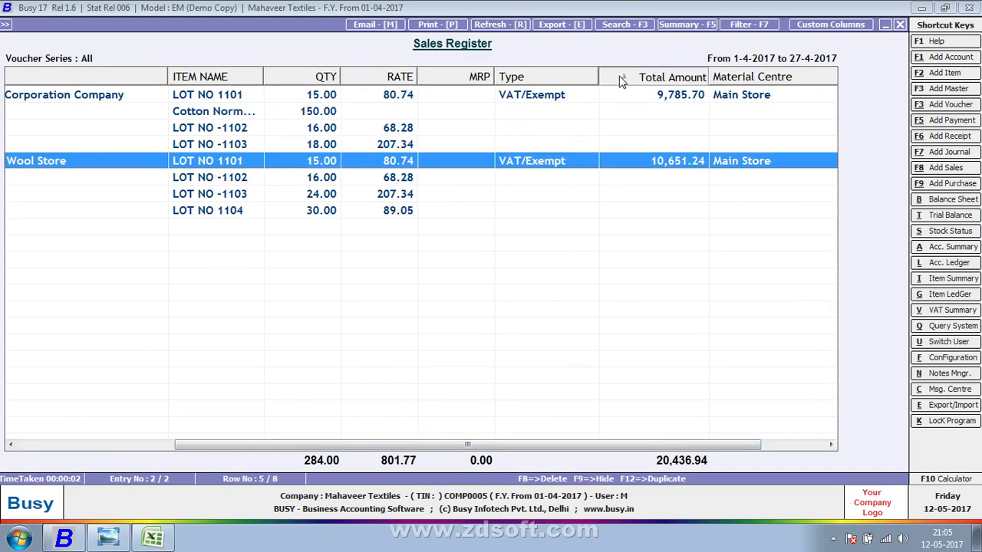
left_click(601, 76)
left_click_drag(600, 76, 491, 77)
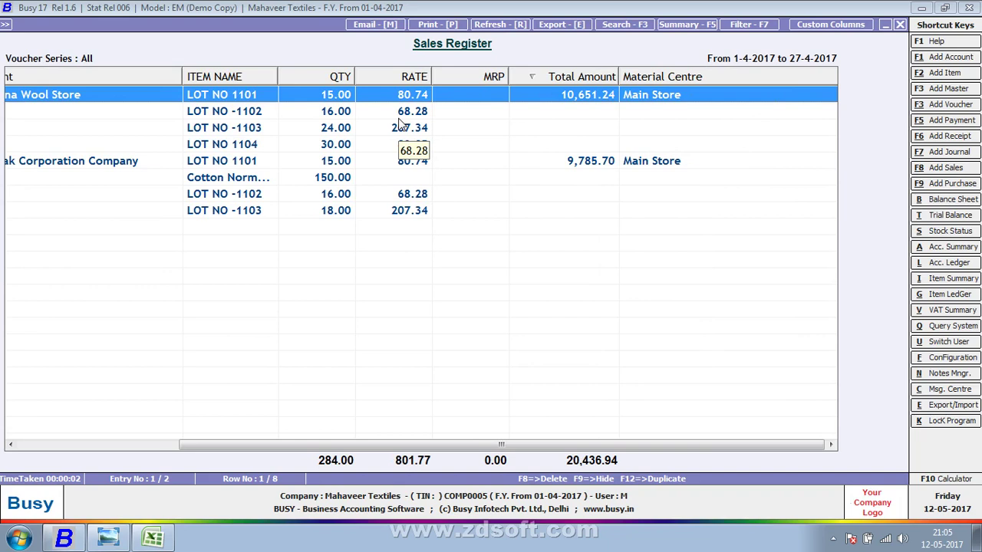
Step: Start printing the Sales Register, exclude Material Centre from the printed fields and insert a serial number column
key("alt+p")
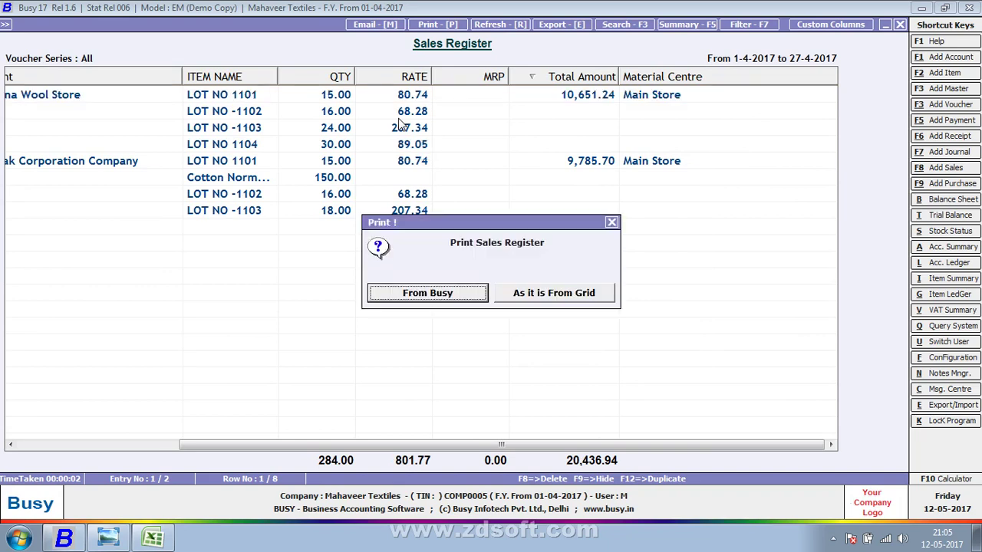
left_click(577, 299)
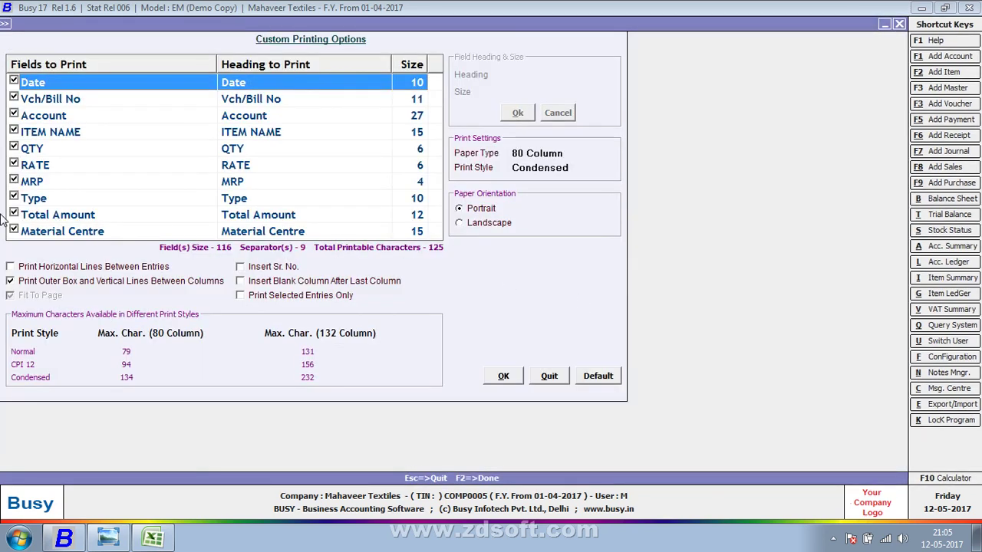
left_click(14, 230)
left_click(503, 376)
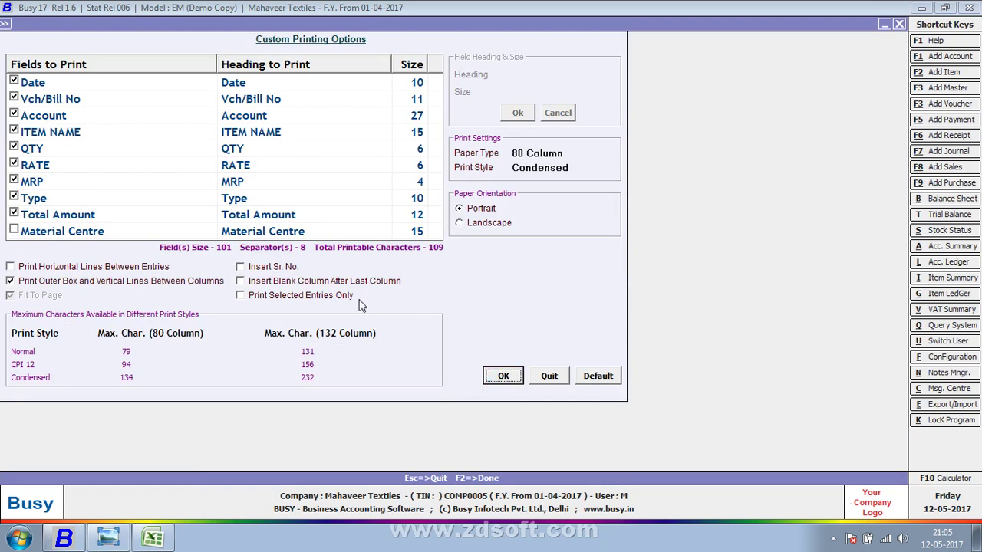
key("Return")
left_click(240, 267)
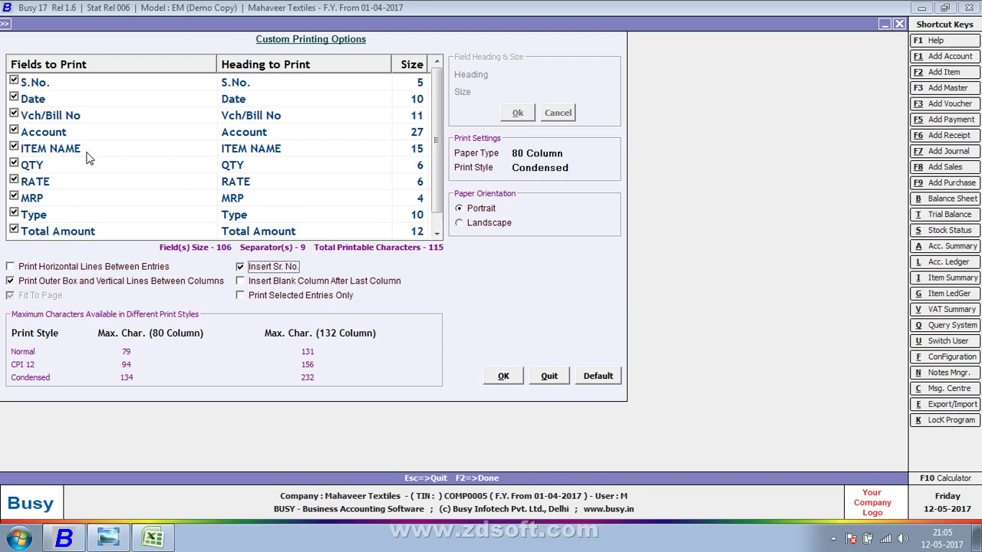
Step: Keep the ITEM NAME print field's heading and its size of 15, and accept the custom printing options
double_click(90, 149)
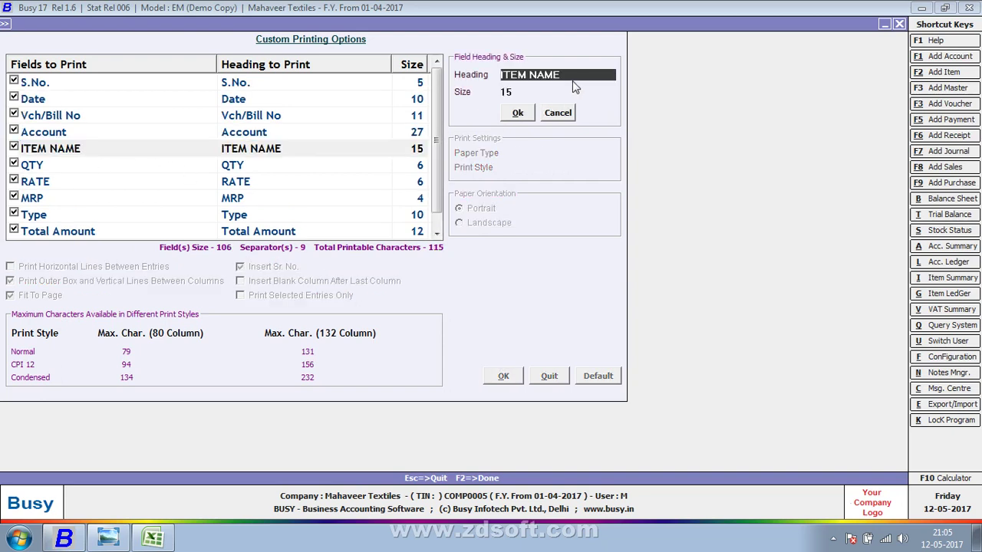
key("Return")
key("Return")
key("Return")
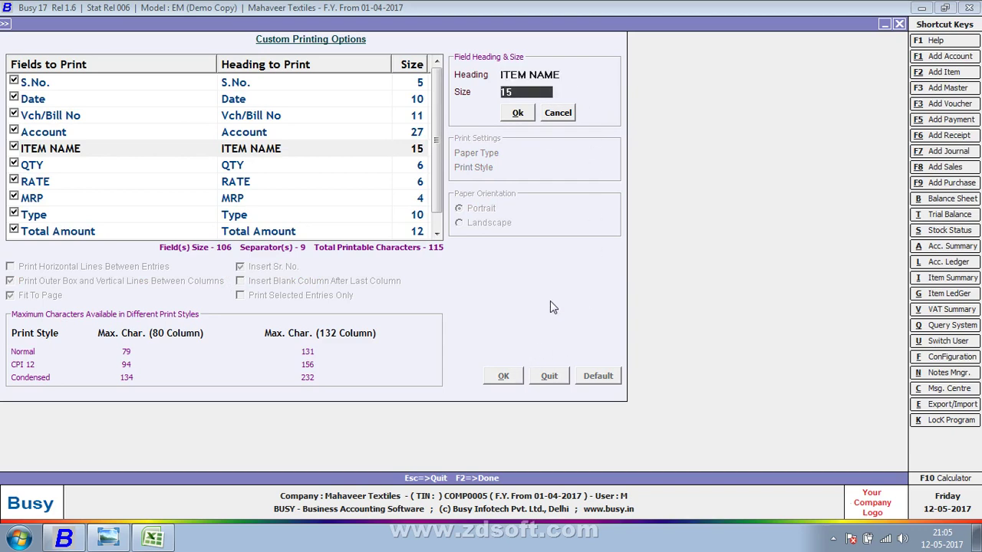
left_click(505, 376)
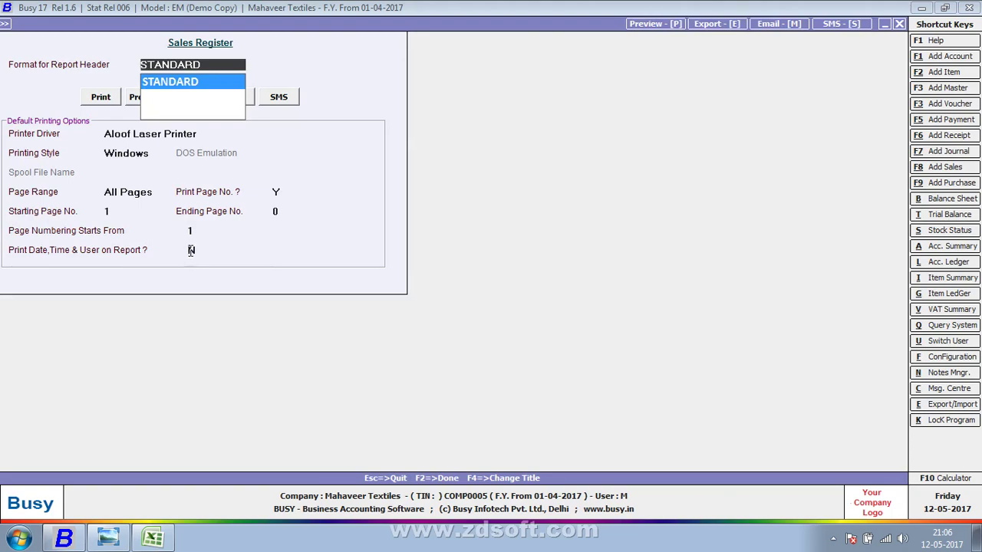
Step: Enable printing of date, time and user on the report, preview the Sales Register and close the preview
left_click(191, 250)
left_click(145, 100)
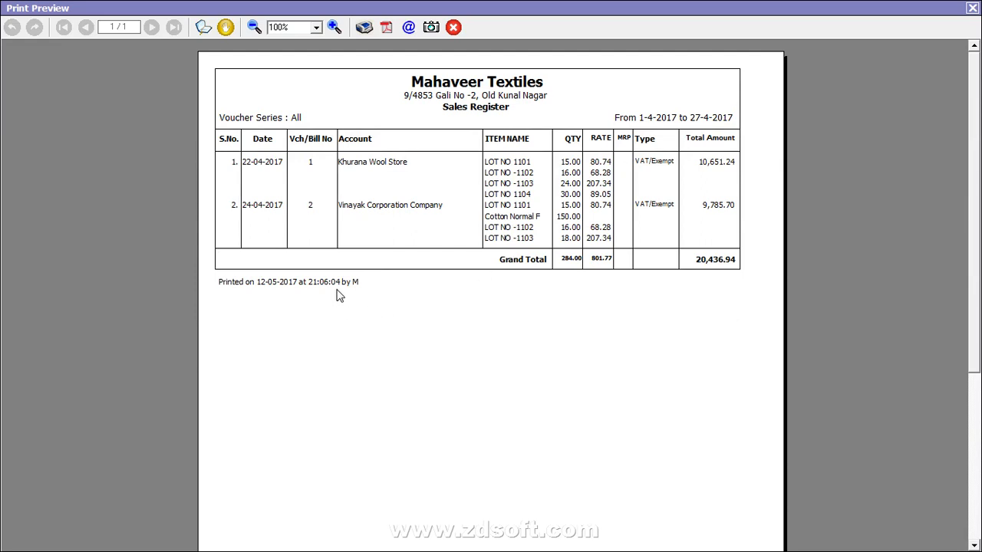
left_click(971, 9)
key("Escape")
key("Escape")
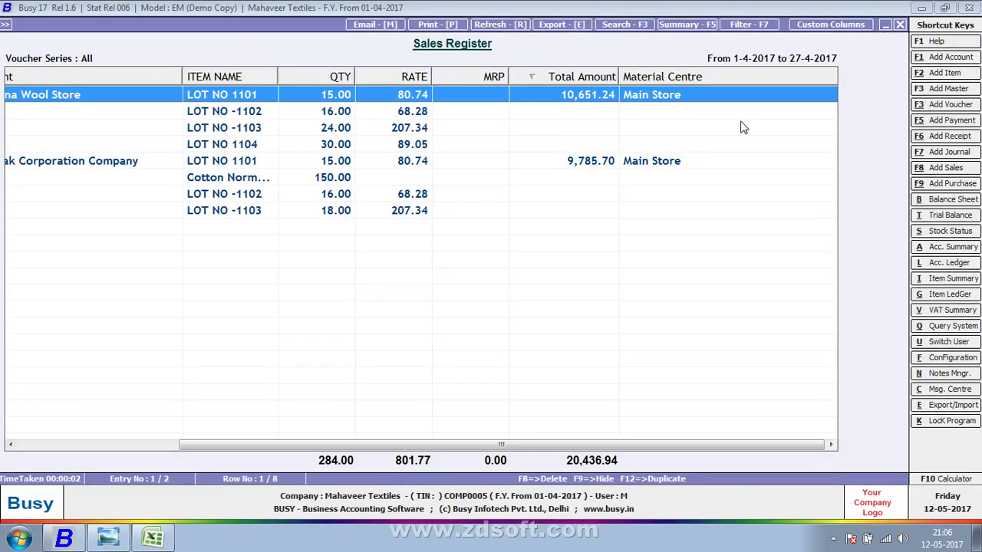
Step: Leave the Sales Register and return to the main menu
key("Escape")
key("Escape")
key("Escape")
key("Escape")
key("Escape")
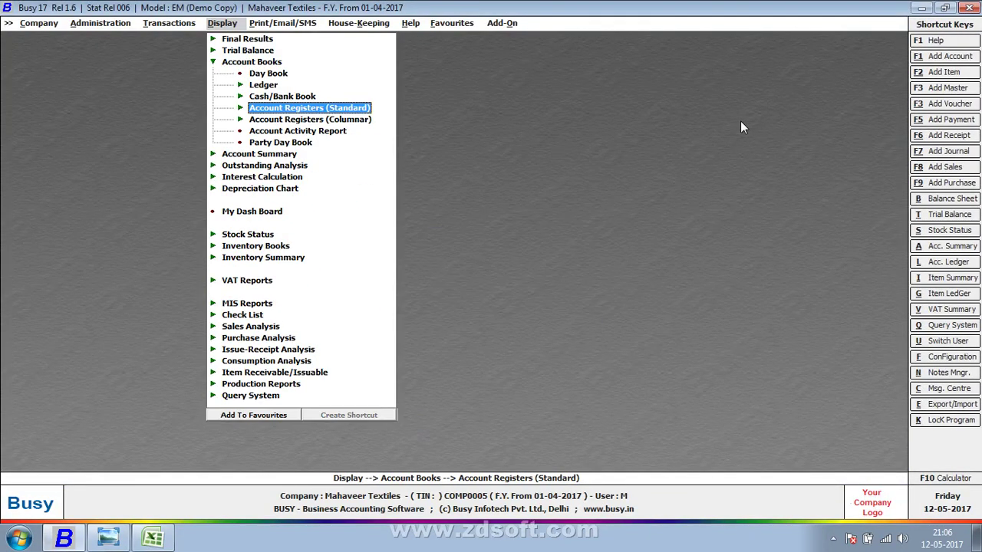
key("Left")
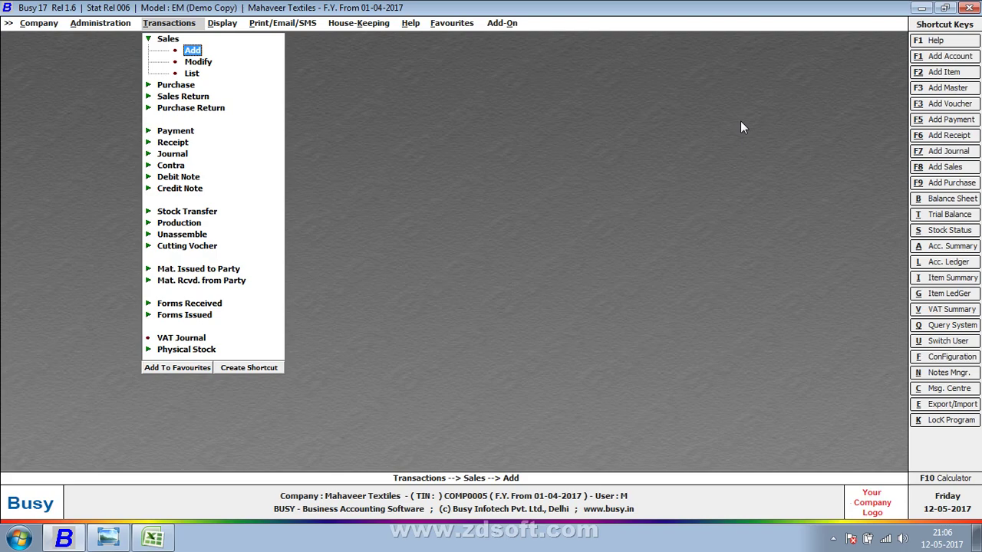
Step: Switch to Windows Photo Viewer from the desktop and review the handwritten sales and purchase layouts
key("super+d")
right_click(541, 132)
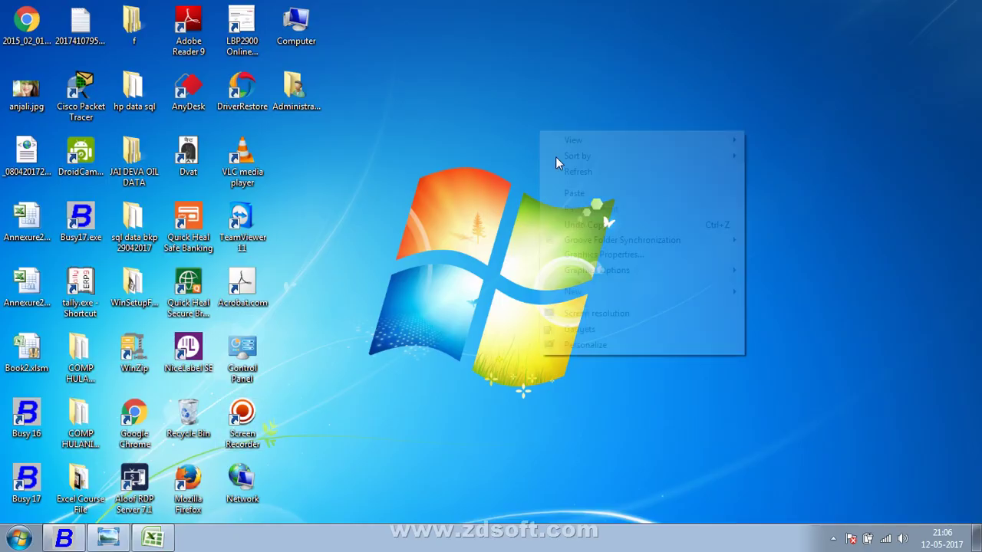
left_click(593, 174)
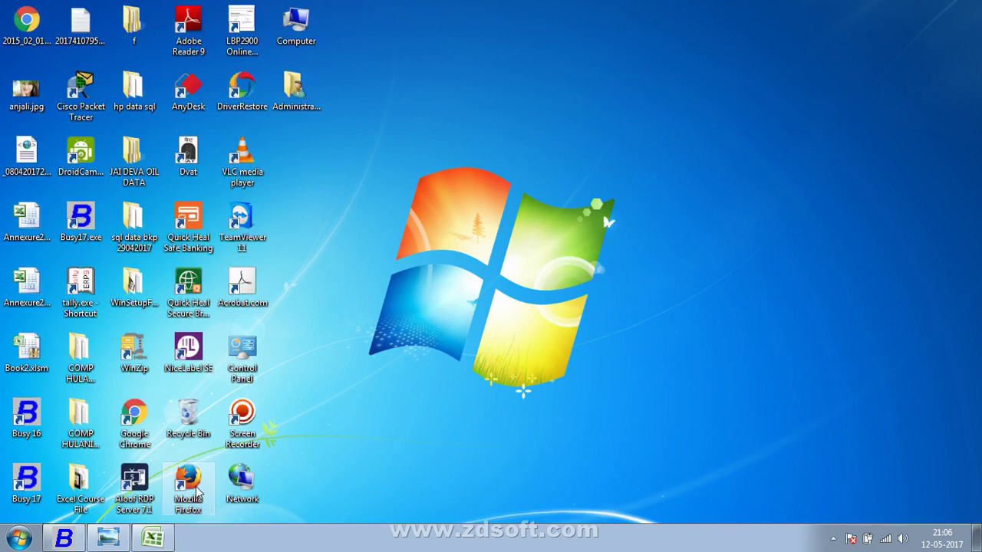
left_click(108, 538)
left_click_drag(428, 427, 395, 365)
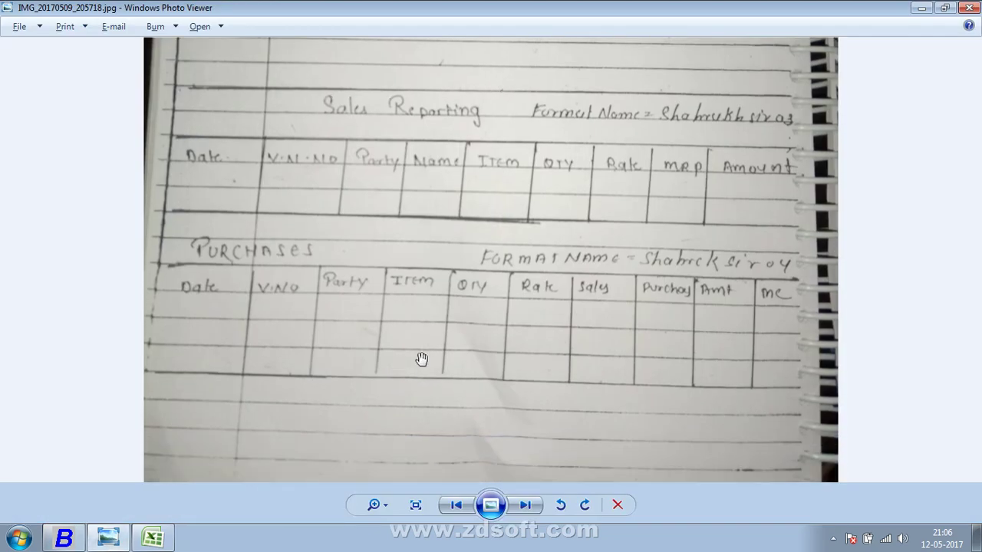
left_click(921, 7)
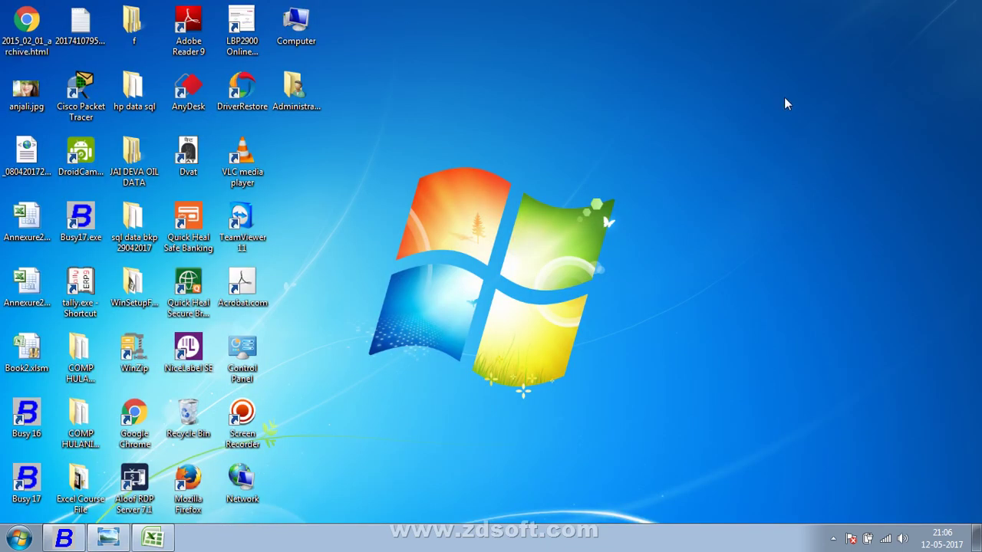
right_click(784, 100)
left_click(816, 138)
left_click(833, 539)
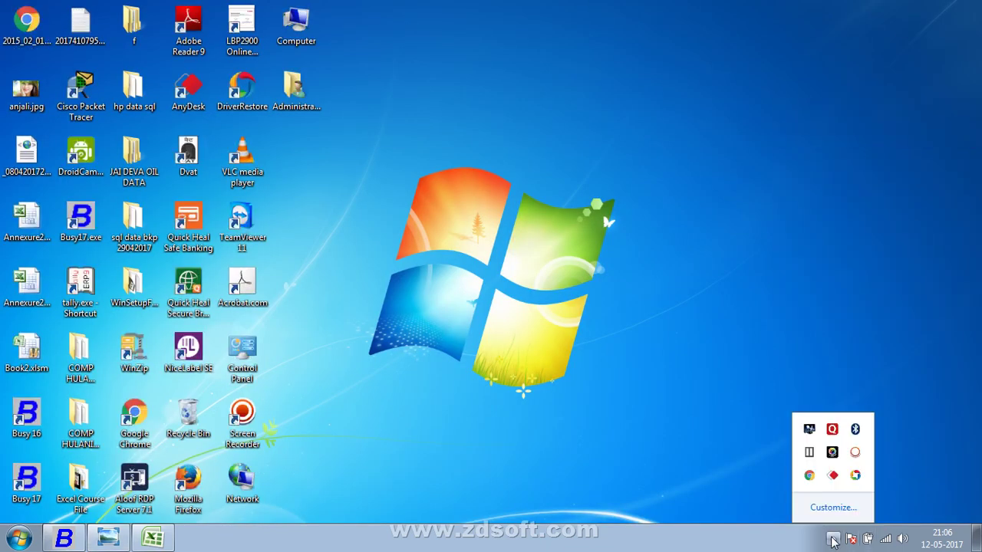
left_click(854, 453)
left_click(926, 402)
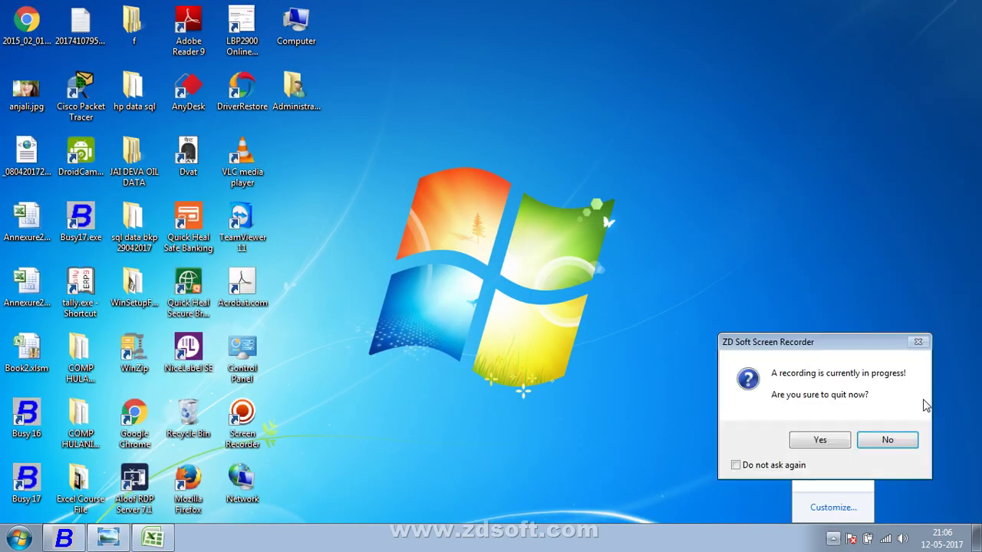